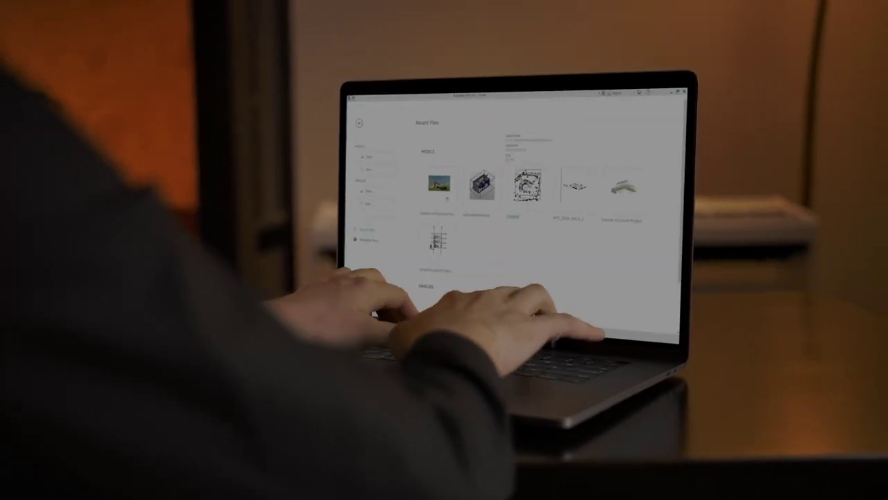
Open House in Vienna.rvt from Recent Files and pan around its OG 1 floor plan.
click(447, 198)
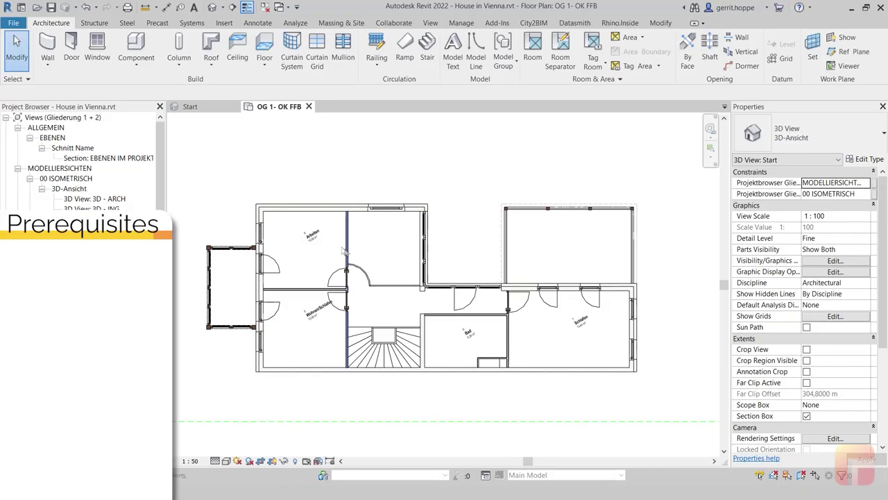
middle_drag(344, 250, 396, 234)
scroll(542, 261, up, 2)
middle_drag(543, 261, 316, 261)
Close the OG 1- OK FFB floor plan and orbit the house in the Start 3D view.
click(309, 107)
scroll(433, 323, up, 5)
shift+middle_drag(433, 322, 586, 308)
shift+middle_drag(442, 301, 458, 336)
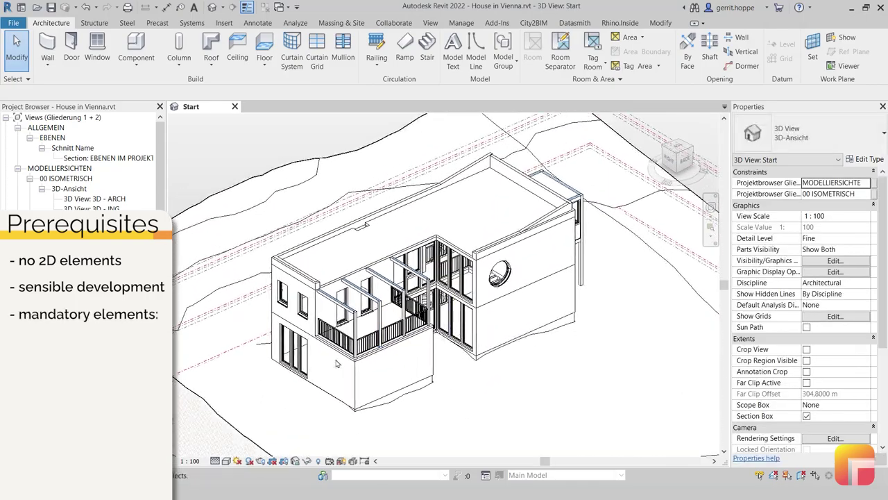
click(367, 365)
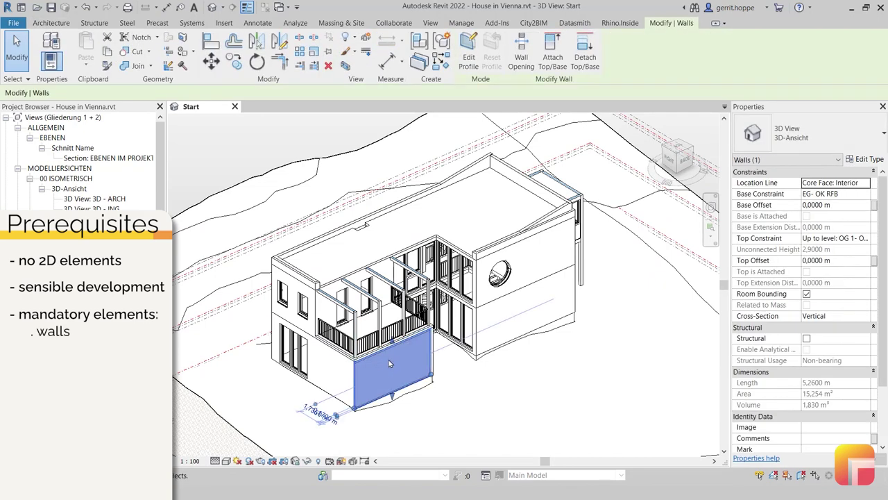
scroll(396, 349, up, 2)
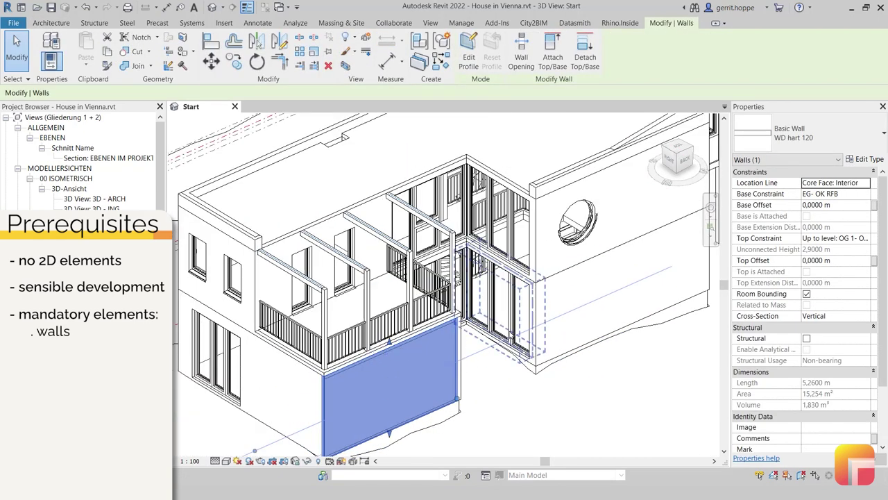
click(326, 309)
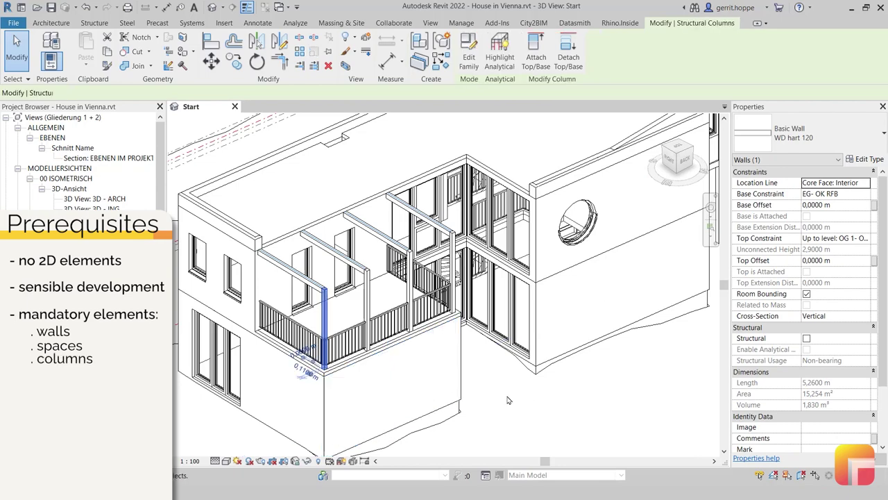
shift+middle_drag(488, 379, 588, 366)
click(590, 365)
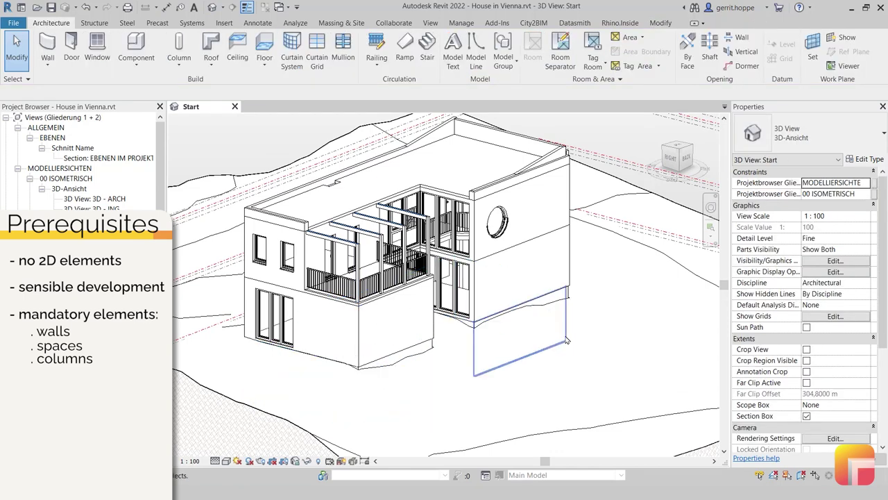
middle_drag(564, 360, 566, 354)
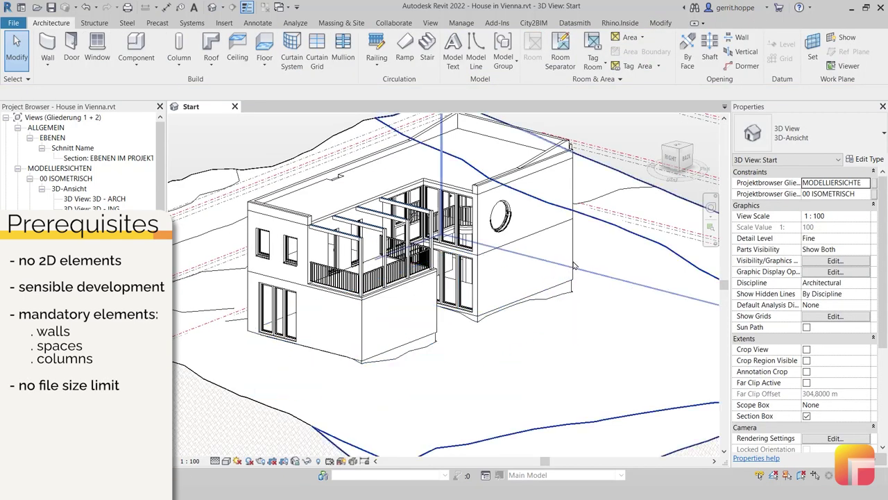
click(573, 205)
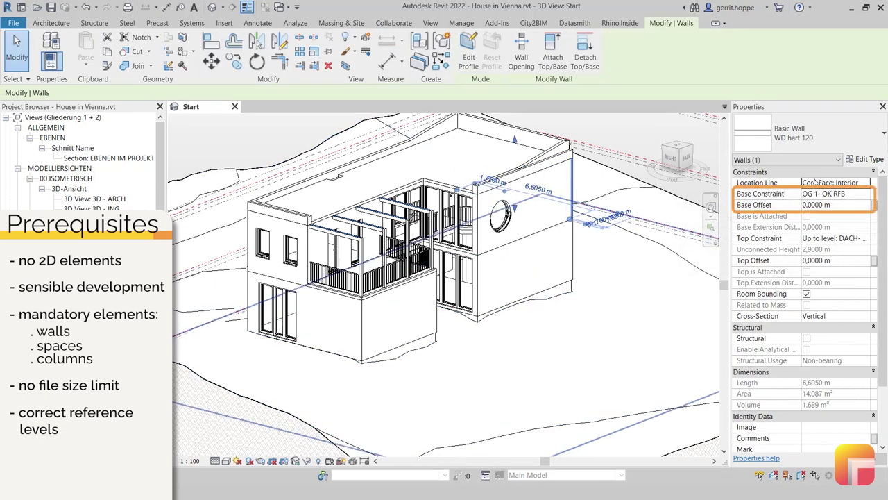
click(306, 249)
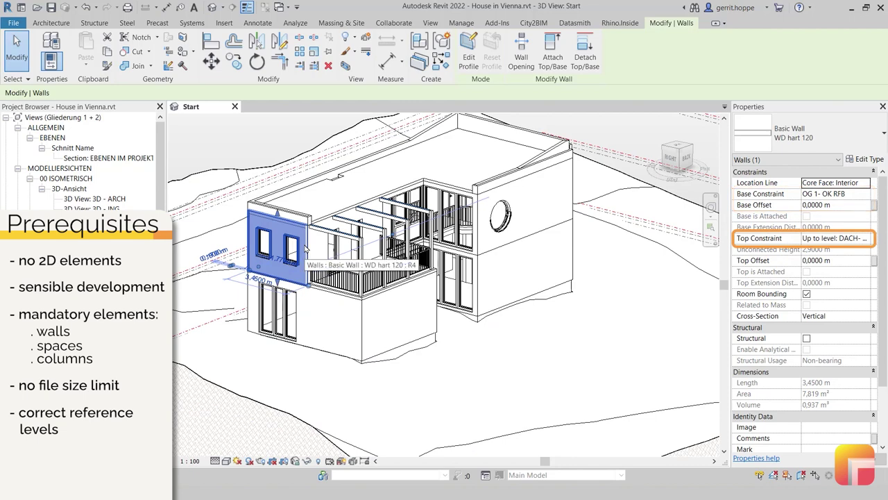
click(440, 181)
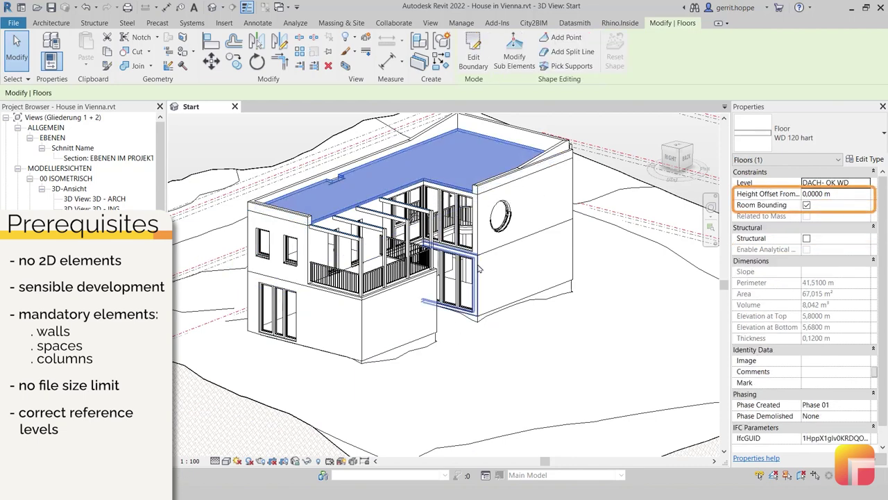
key(Escape)
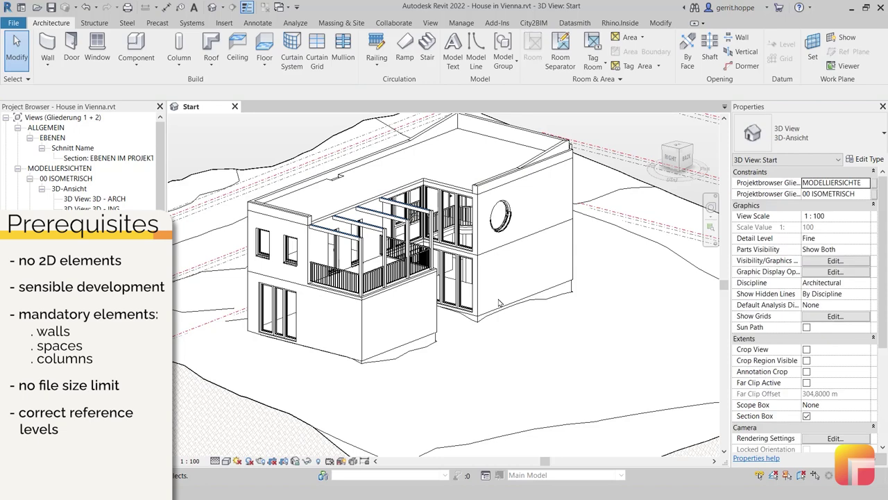
shift+middle_drag(499, 303, 383, 321)
scroll(499, 350, down, 5)
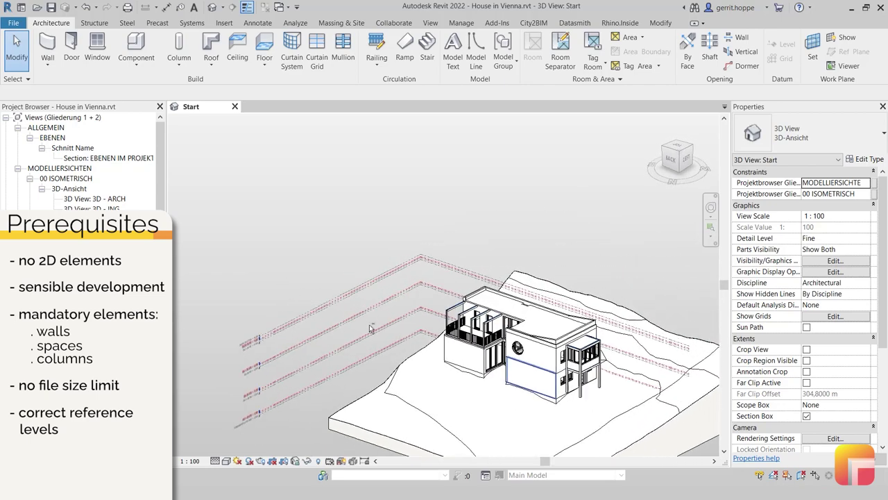
scroll(497, 327, up, 5)
scroll(497, 327, up, 2)
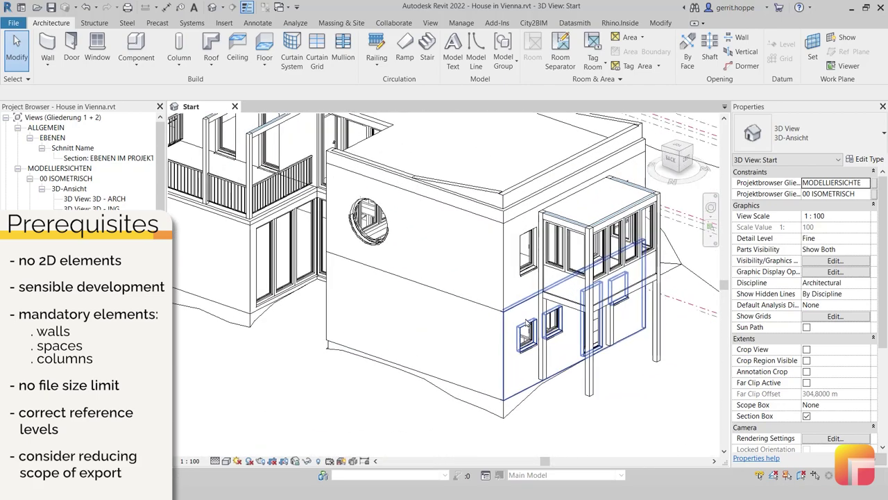
shift+middle_drag(497, 327, 499, 296)
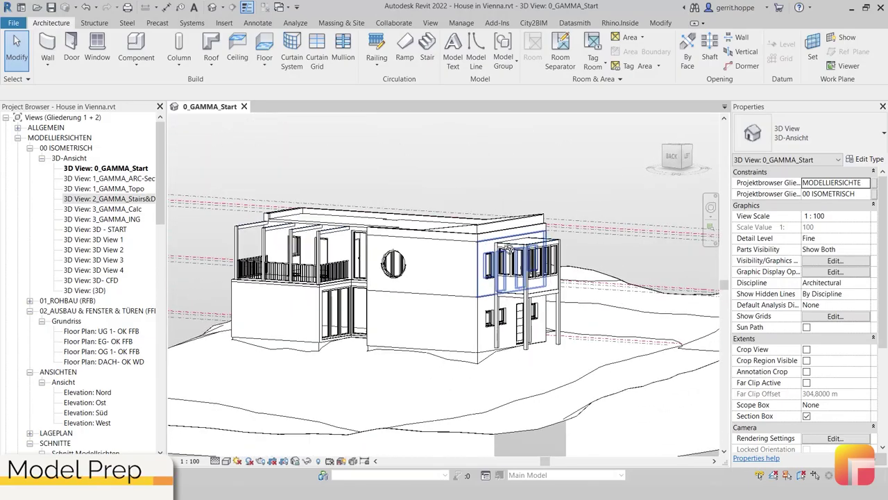
From 3D-Ansicht, open ARC-Section, Topo, Stairs&Doors and Calc views, orbiting Stairs&Doors and Calc.
shift+middle_drag(478, 247, 382, 276)
scroll(387, 295, up, 3)
double_click(111, 179)
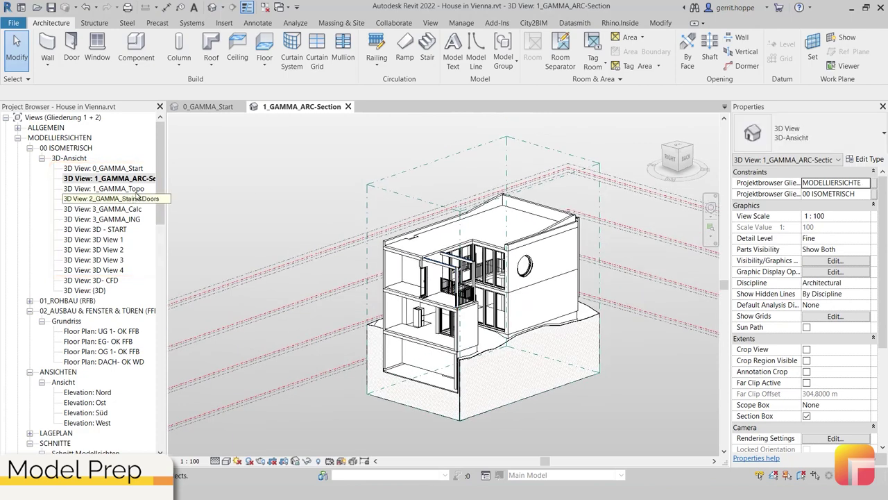
double_click(136, 191)
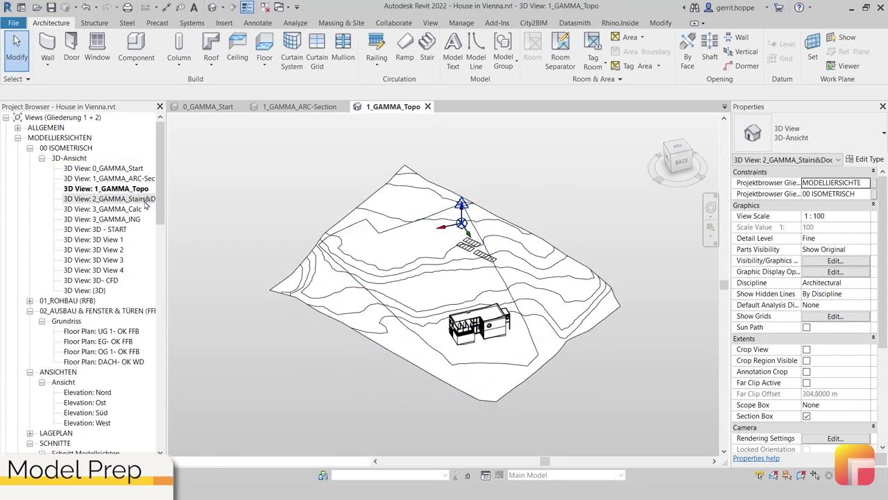
double_click(111, 199)
shift+middle_drag(498, 272, 540, 263)
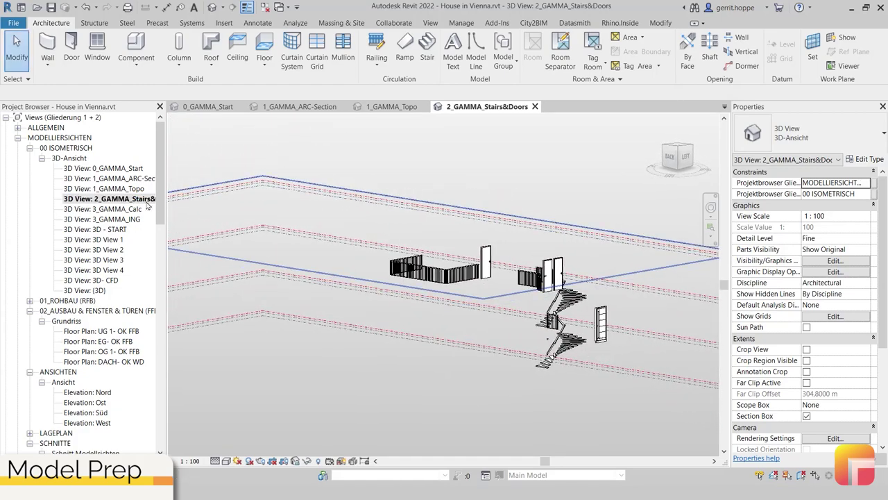
double_click(114, 209)
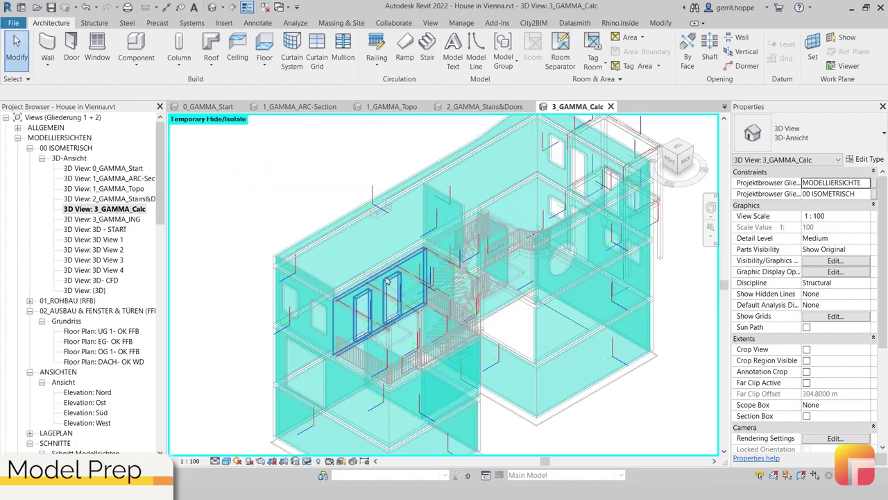
shift+middle_drag(456, 326, 569, 271)
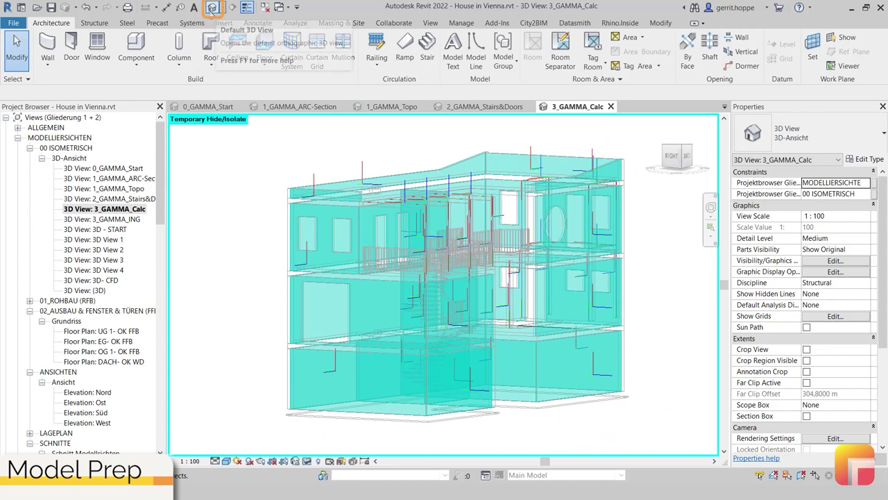
click(211, 8)
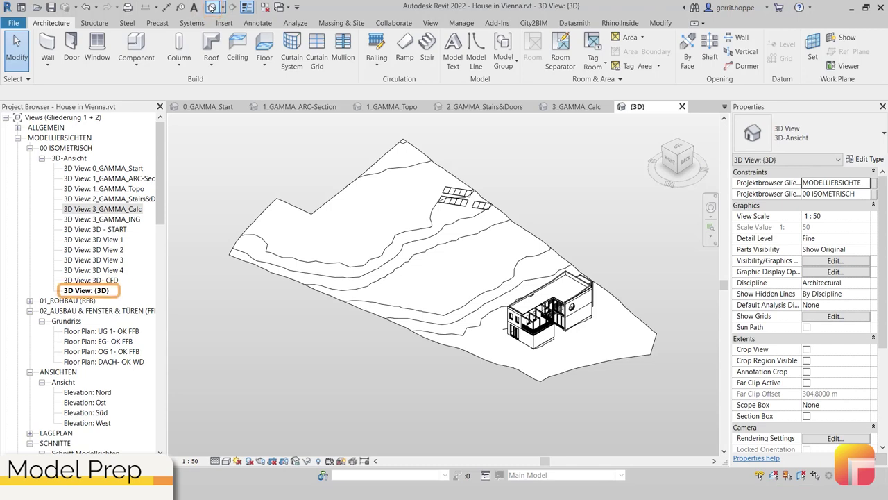
scroll(570, 319, up, 5)
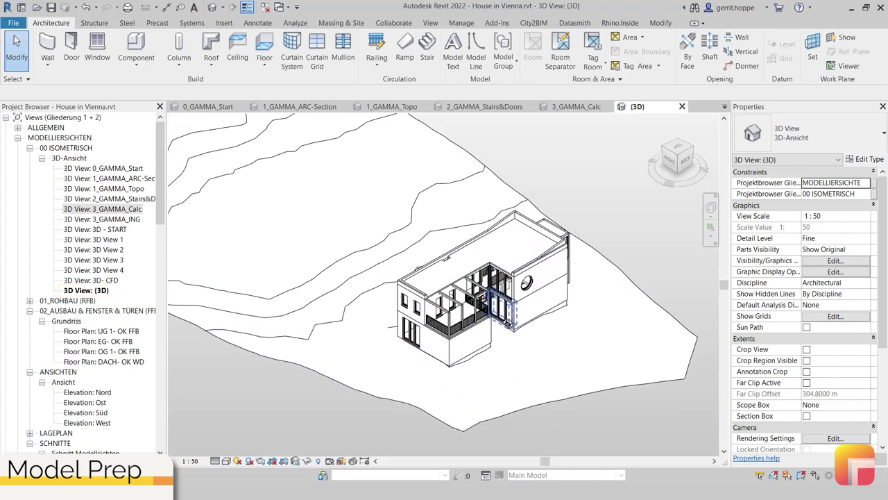
middle_drag(510, 297, 529, 325)
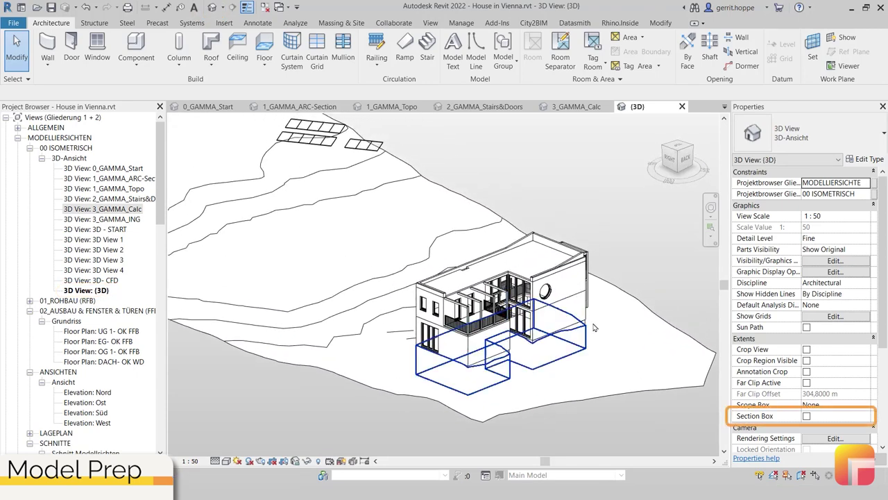
scroll(529, 358, down, 2)
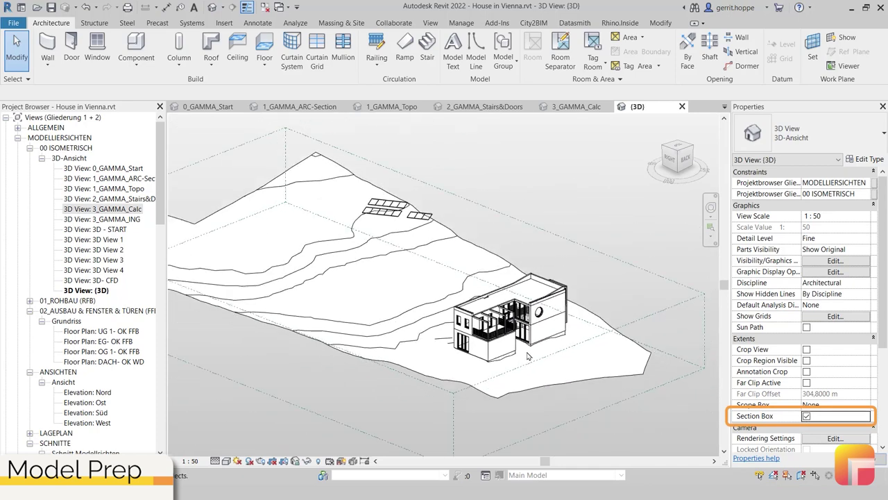
click(217, 156)
scroll(201, 221, down, 3)
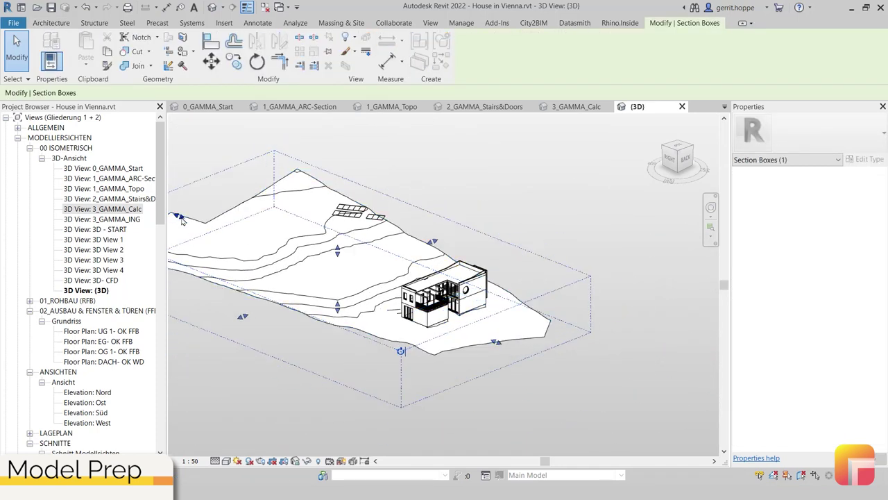
drag(367, 290, 368, 290)
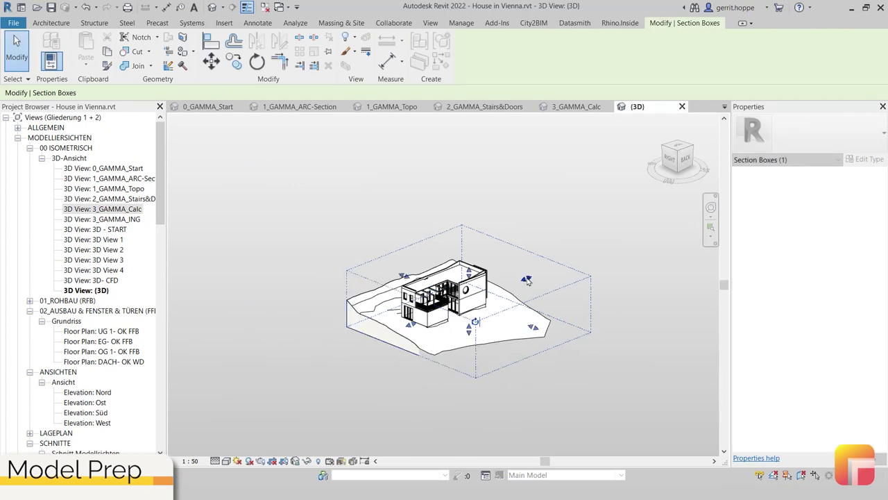
drag(526, 279, 501, 288)
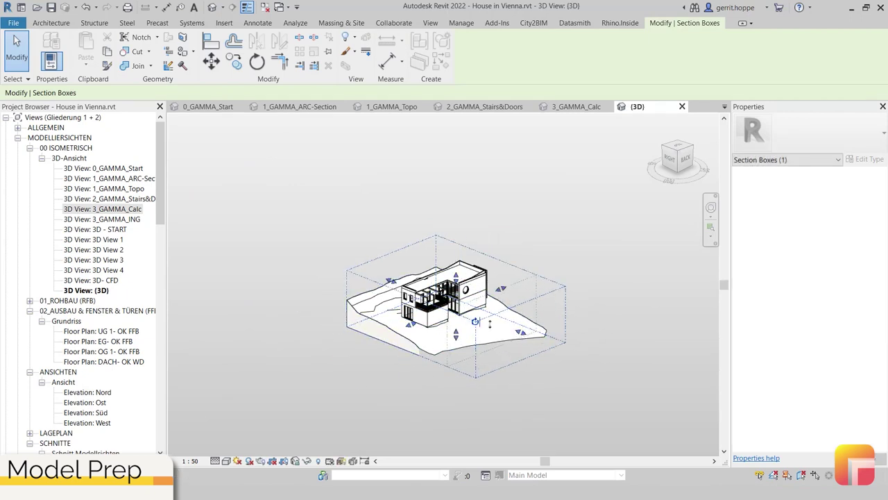
drag(490, 323, 489, 323)
click(479, 222)
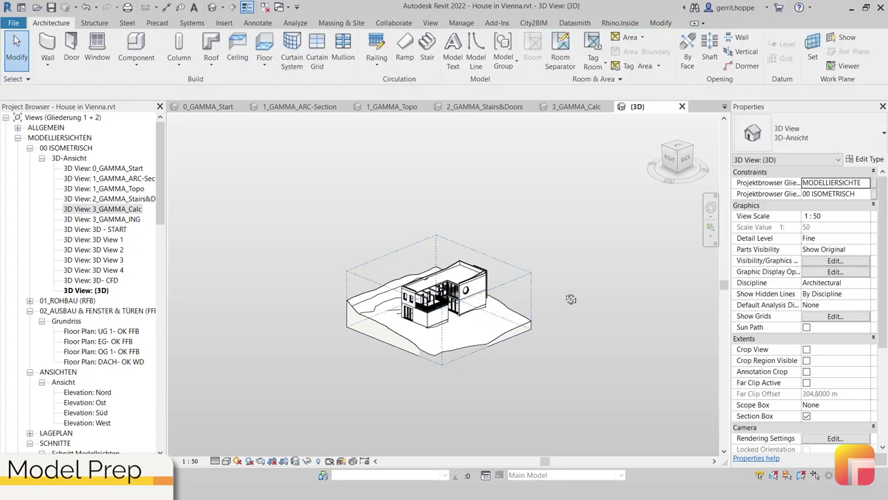
scroll(464, 333, up, 5)
middle_drag(464, 337, 463, 331)
scroll(463, 331, up, 5)
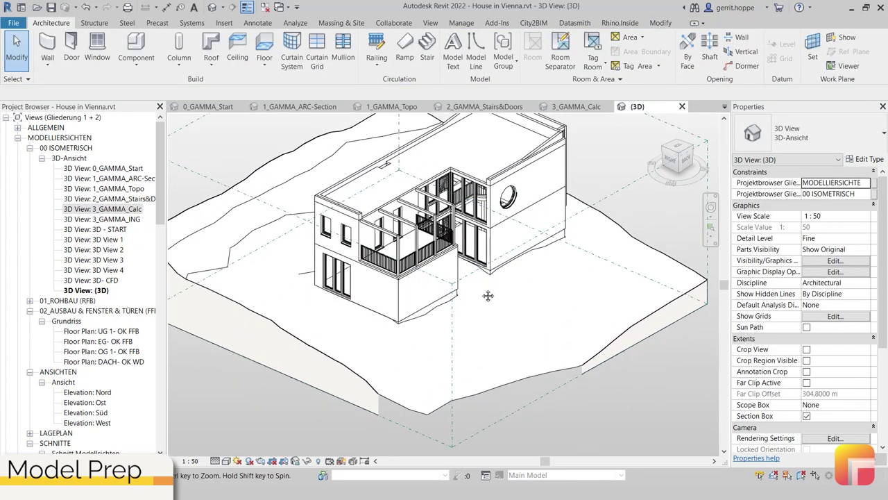
middle_drag(488, 298, 488, 321)
click(455, 259)
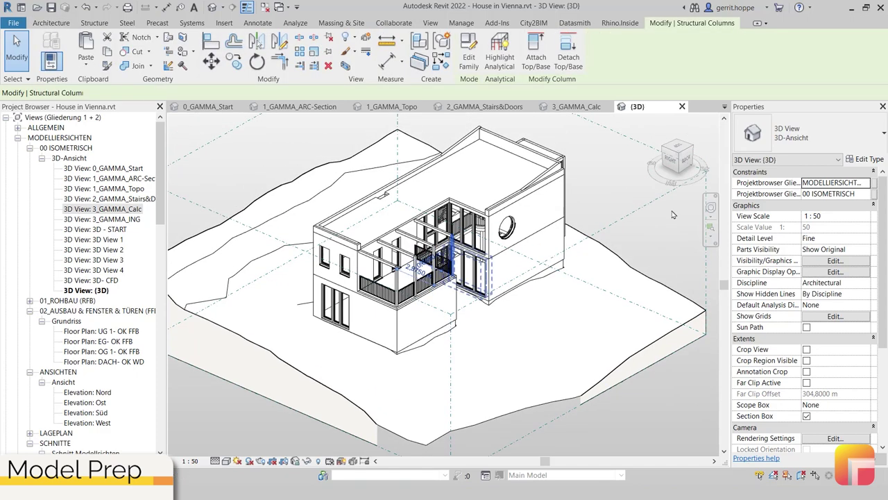
middle_drag(631, 185, 594, 213)
click(606, 217)
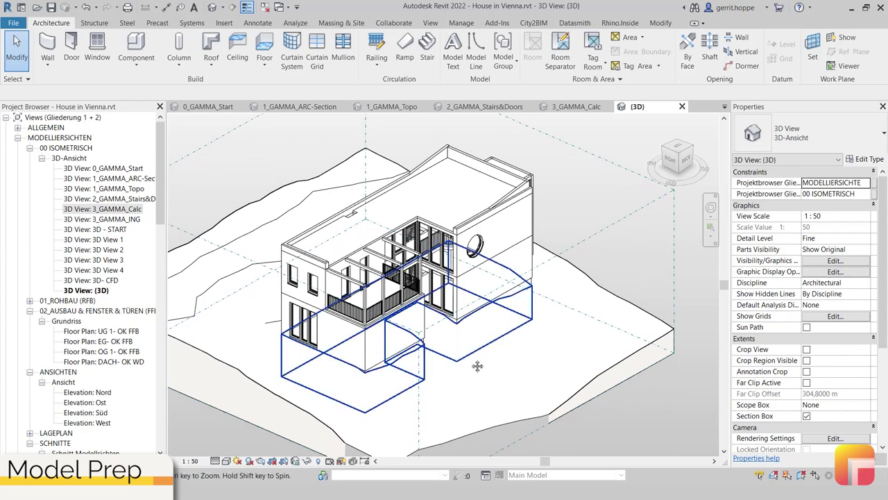
middle_drag(477, 366, 491, 364)
key(v)
key(v)
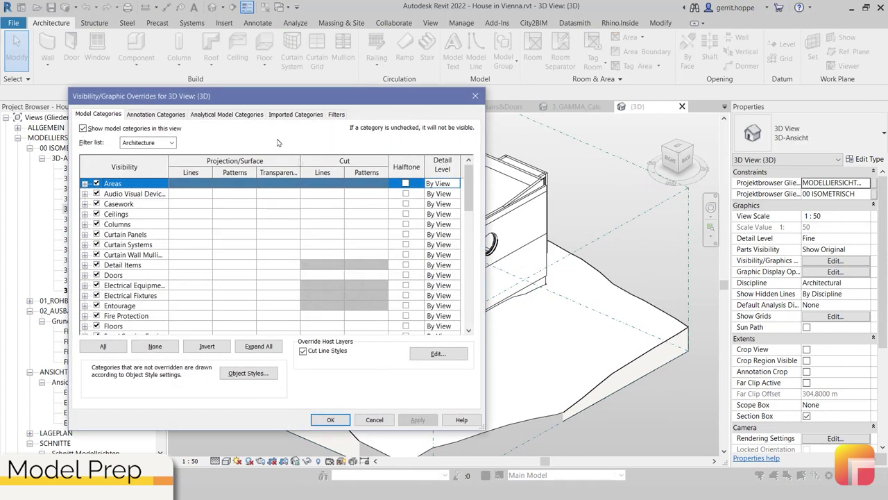
click(119, 337)
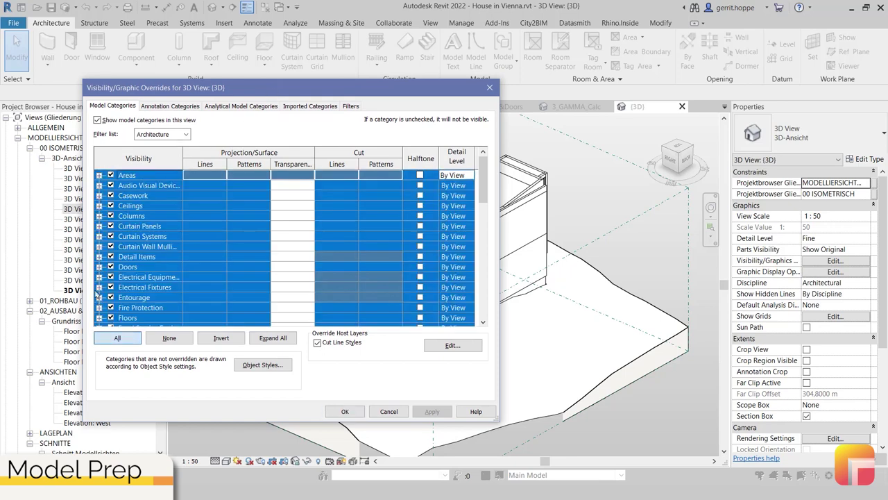
click(170, 338)
scroll(121, 298, down, 5)
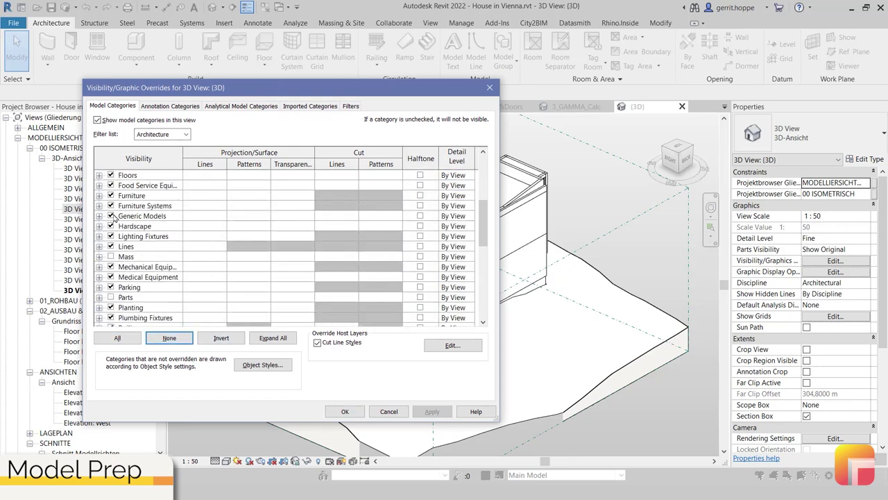
scroll(115, 217, up, 3)
click(100, 216)
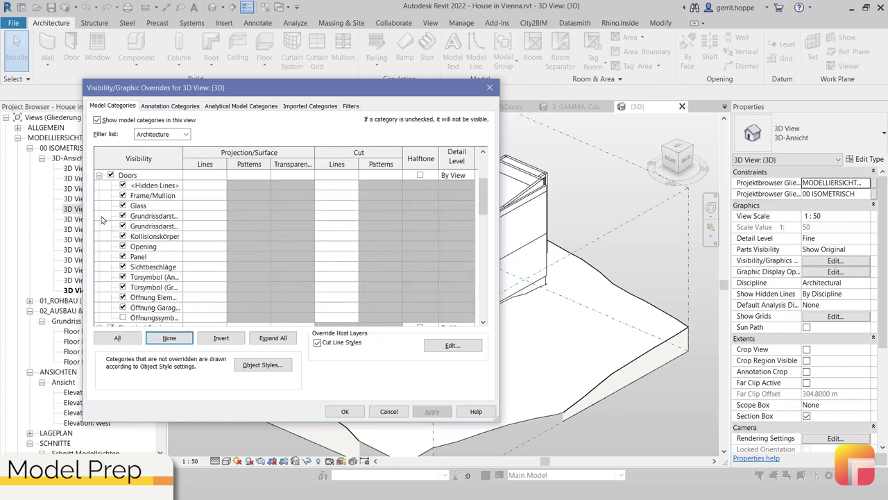
click(99, 176)
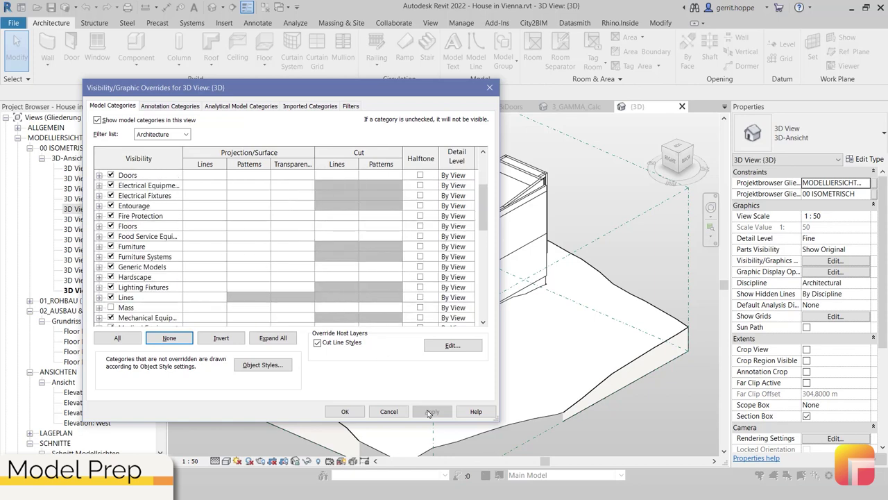
click(393, 413)
scroll(469, 326, down, 3)
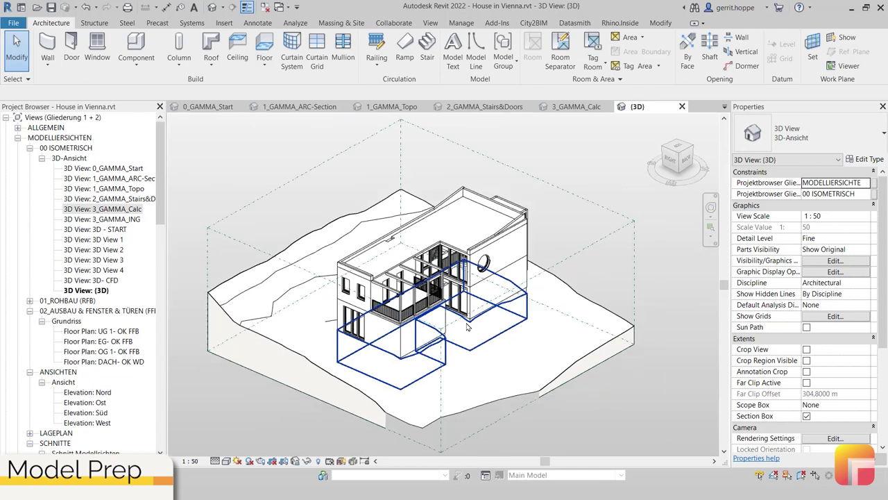
Open the 3_GAMMA_ING 3D view and orbit around its walls and brown structural columns.
middle_drag(480, 360, 448, 363)
scroll(422, 331, up, 3)
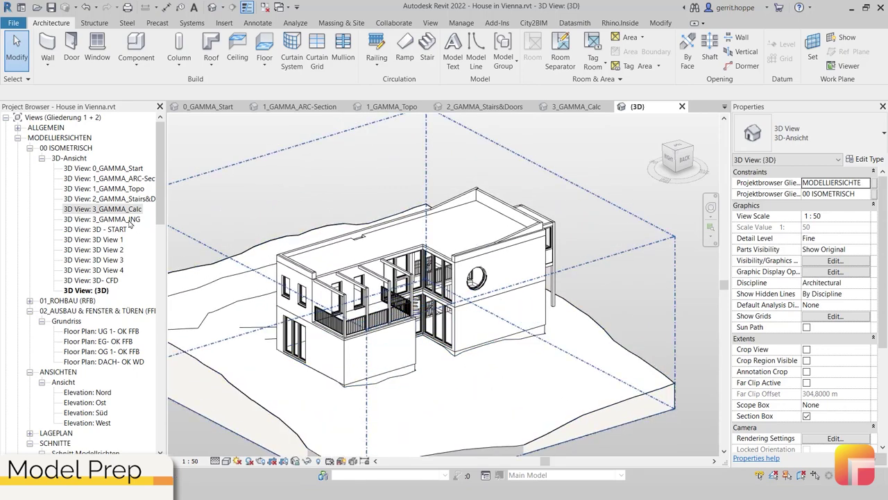
double_click(104, 219)
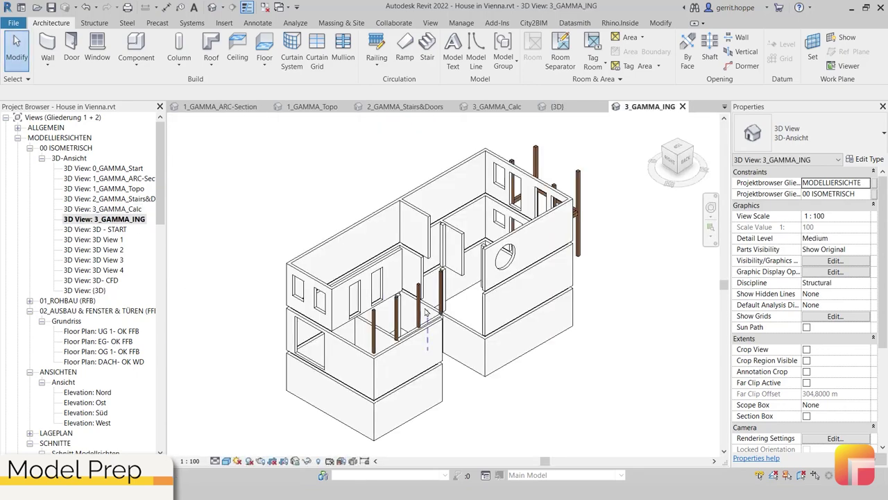
shift+middle_drag(426, 313, 295, 286)
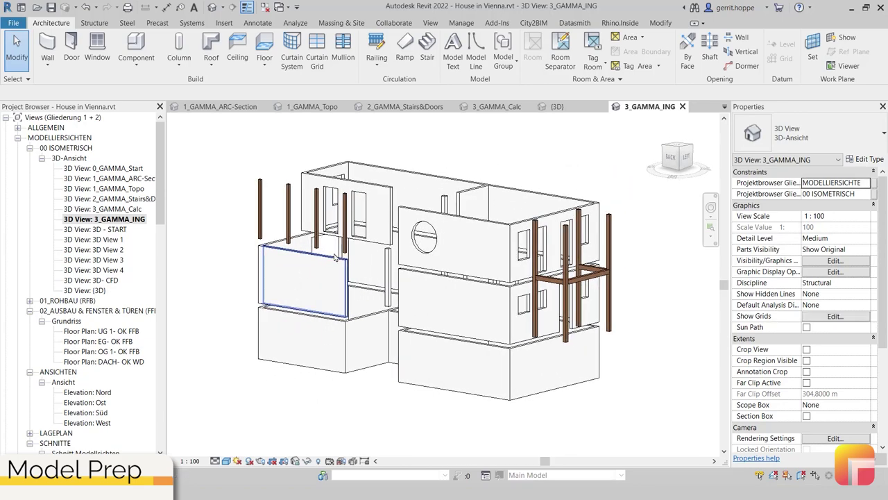
shift+middle_drag(335, 257, 417, 333)
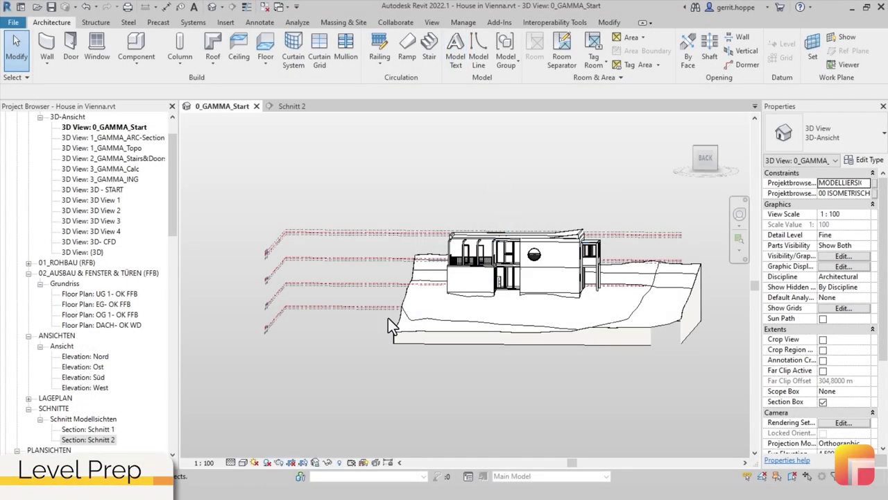
Open the Schnitt 2 section and bring its level markers into view.
shift+middle_drag(389, 316, 244, 288)
scroll(396, 266, up, 2)
double_click(104, 440)
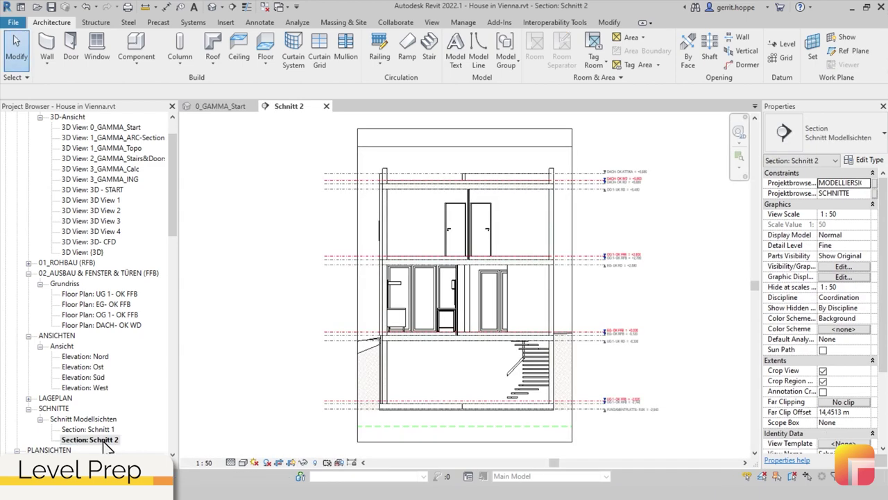
scroll(568, 267, up, 5)
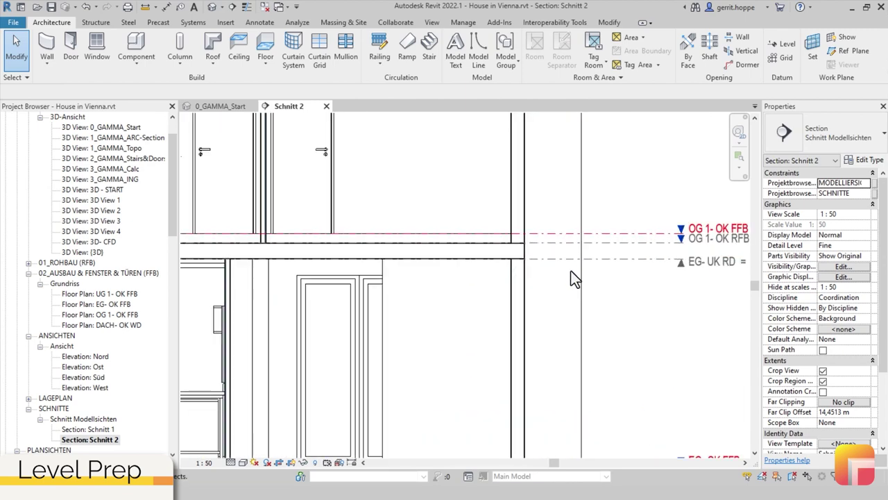
middle_drag(585, 287, 553, 222)
scroll(479, 300, down, 2)
Select level OG 1- OK RFB (+2,780) and tick Building Story in Properties.
click(546, 229)
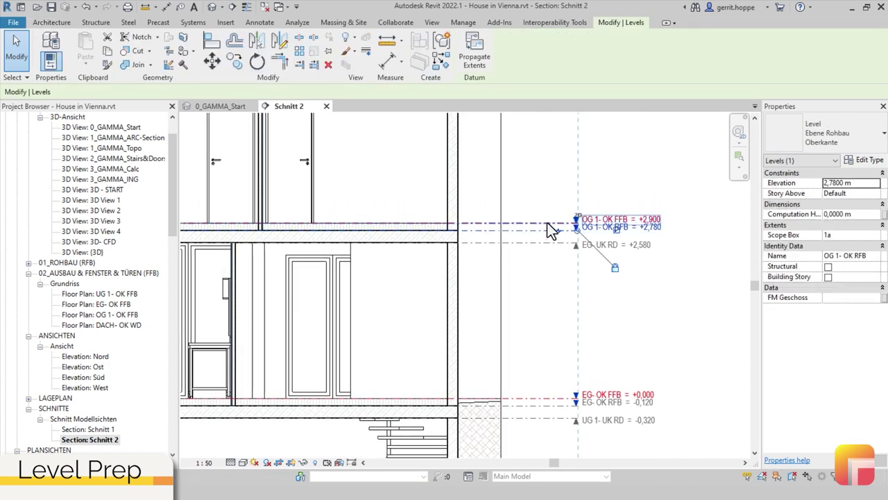
click(547, 222)
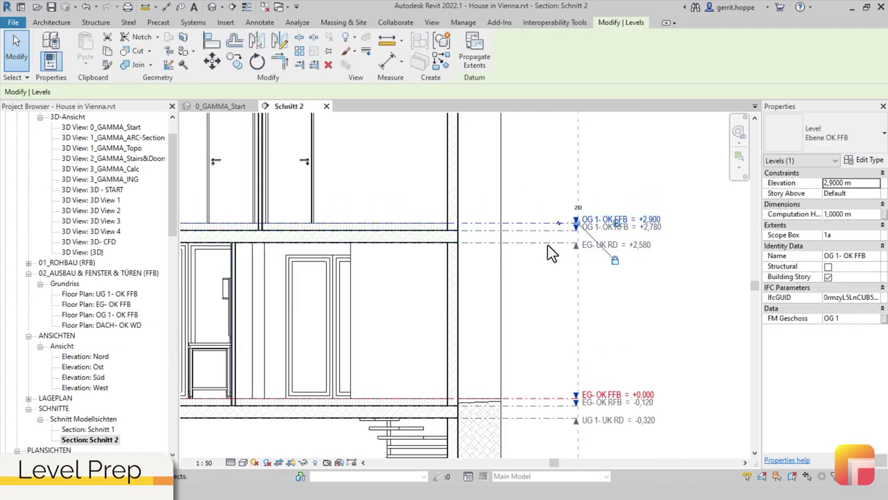
click(547, 243)
click(548, 222)
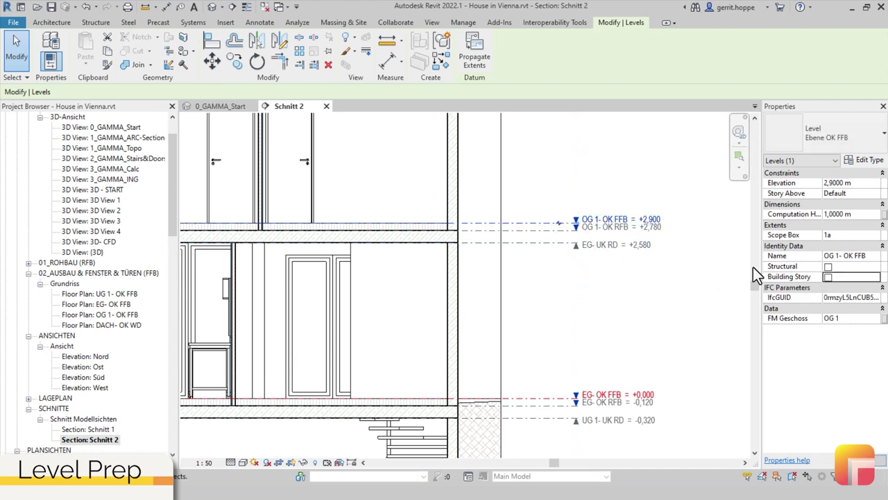
click(543, 234)
scroll(544, 233, up, 2)
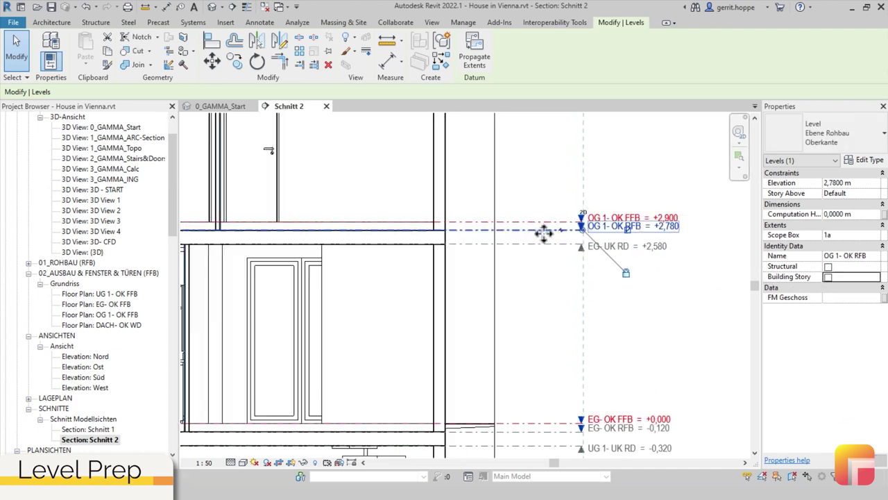
click(828, 278)
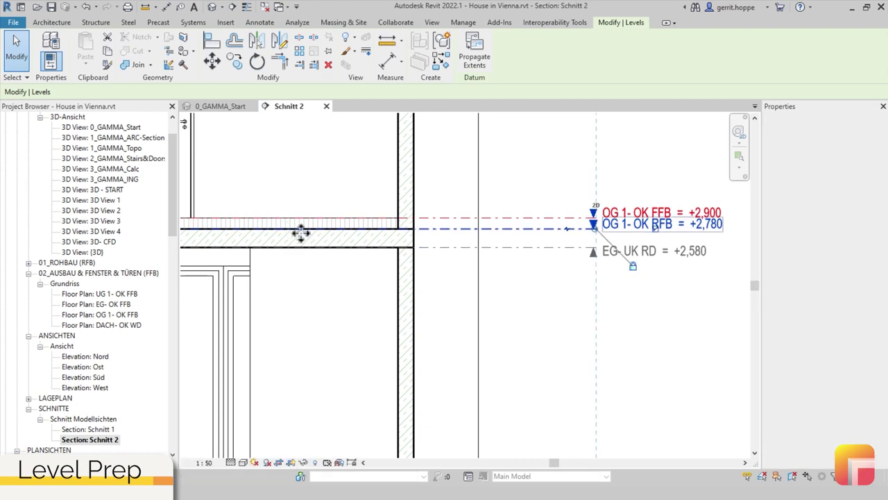
click(347, 229)
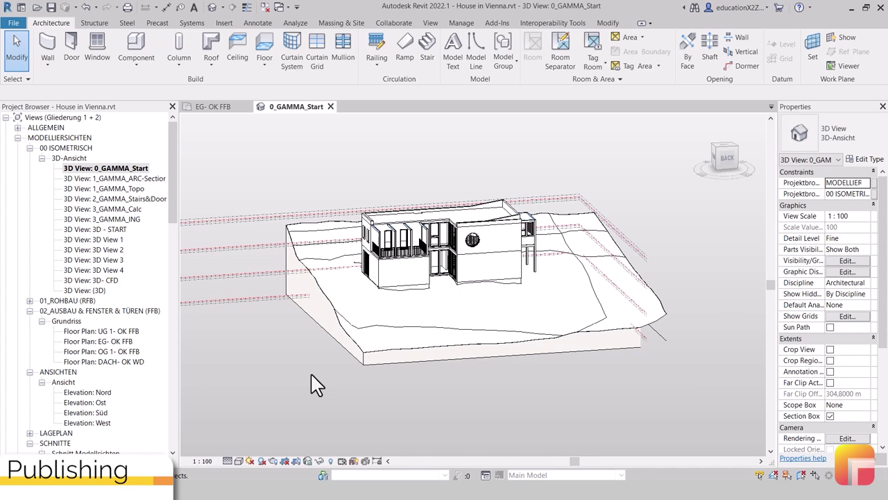
Orbit and zoom the 0_GAMMA_Start house view, then bring up the Collaborate ribbon tools.
shift+middle_drag(311, 385, 430, 388)
shift+middle_drag(490, 380, 525, 367)
scroll(525, 366, up, 2)
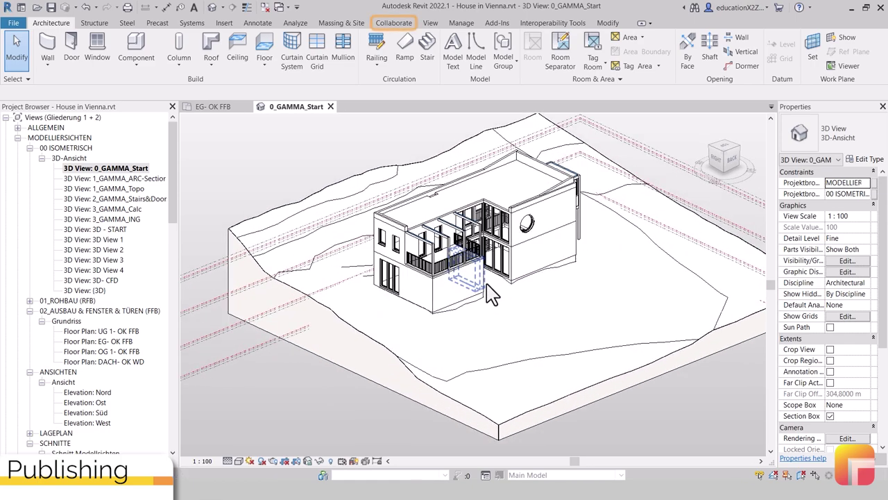
middle_drag(506, 232, 504, 291)
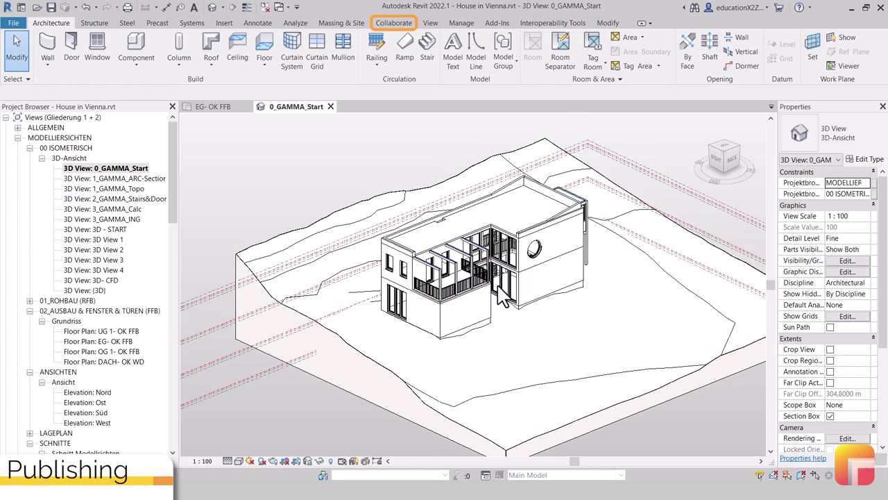
click(399, 23)
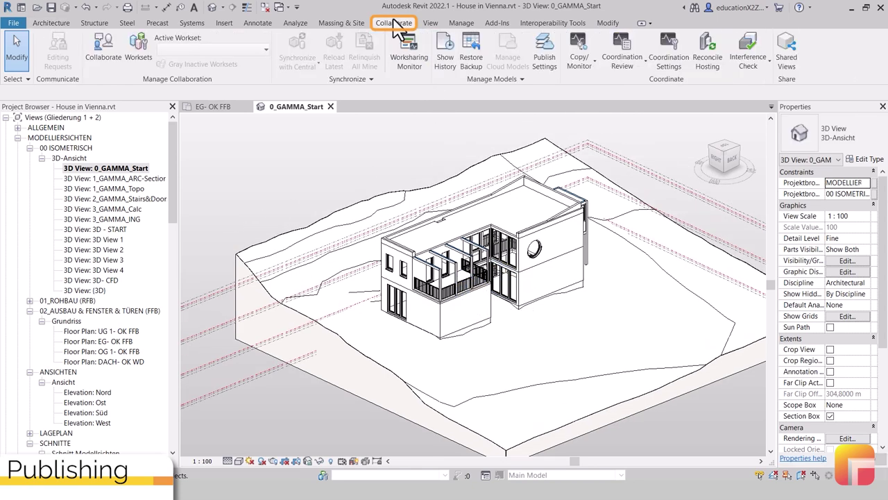
In Publish Settings, list 3D views, add 0_GAMMA_Start, 2_GAMMA_Stairs&Doors and 3_GAMMA_ING, then save.
click(547, 66)
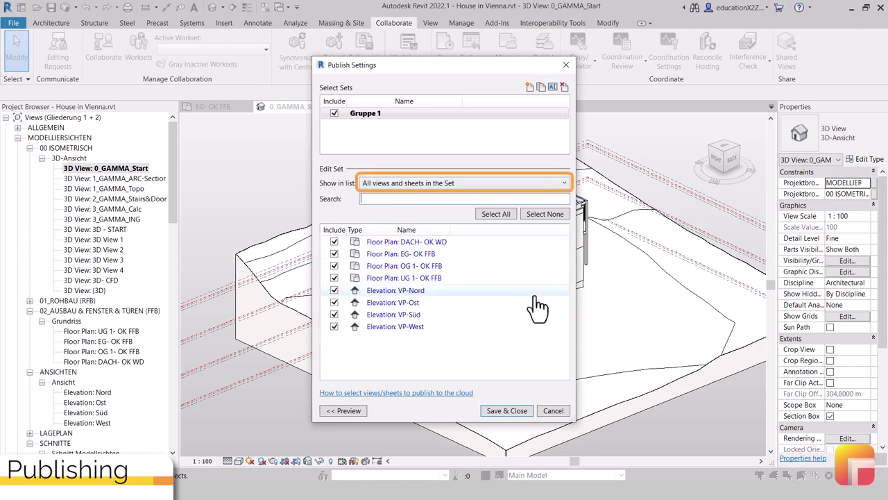
click(553, 193)
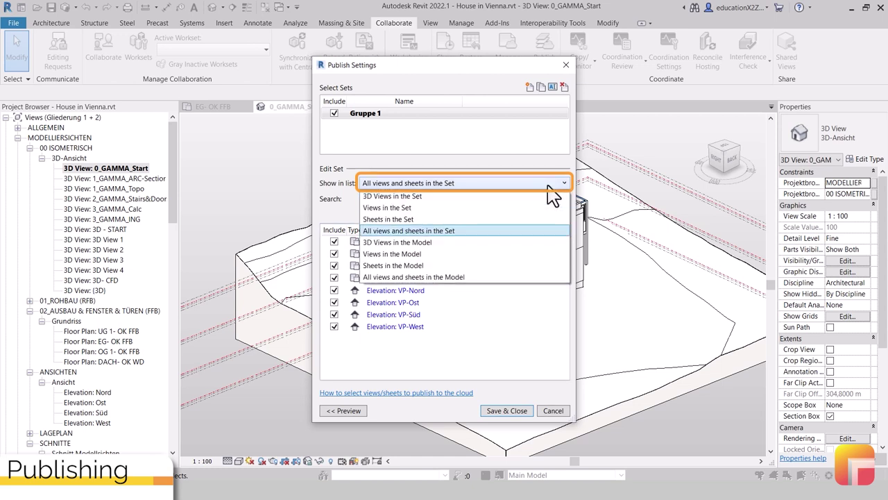
click(548, 250)
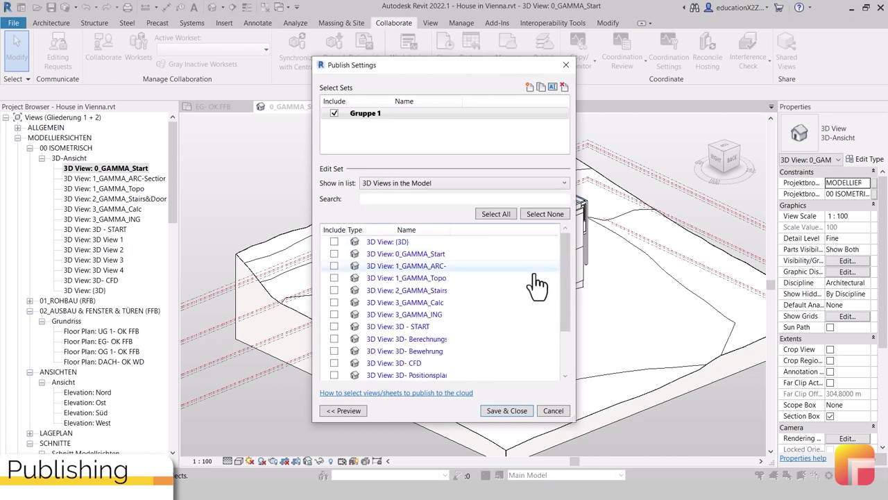
scroll(535, 289, down, 3)
scroll(535, 290, up, 3)
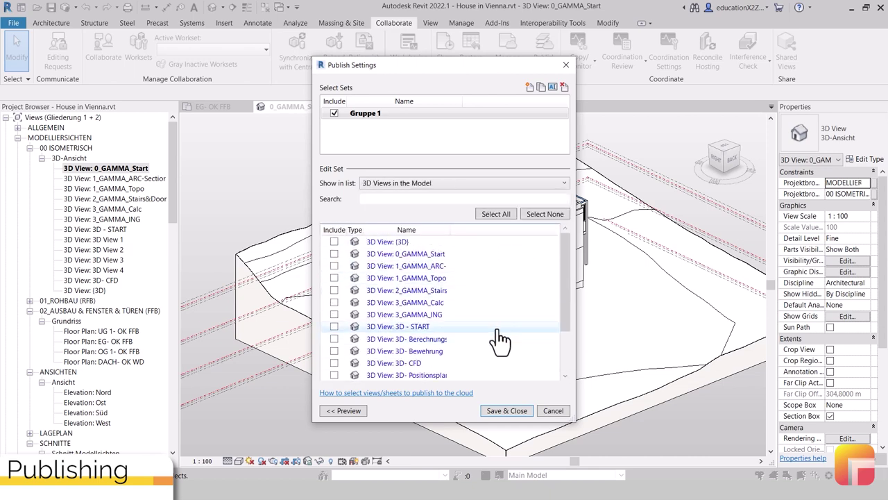
click(334, 254)
click(335, 290)
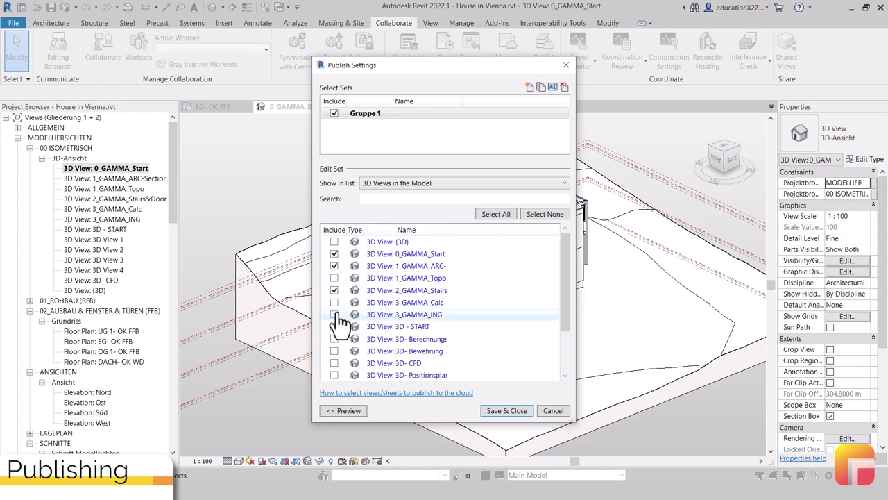
click(335, 314)
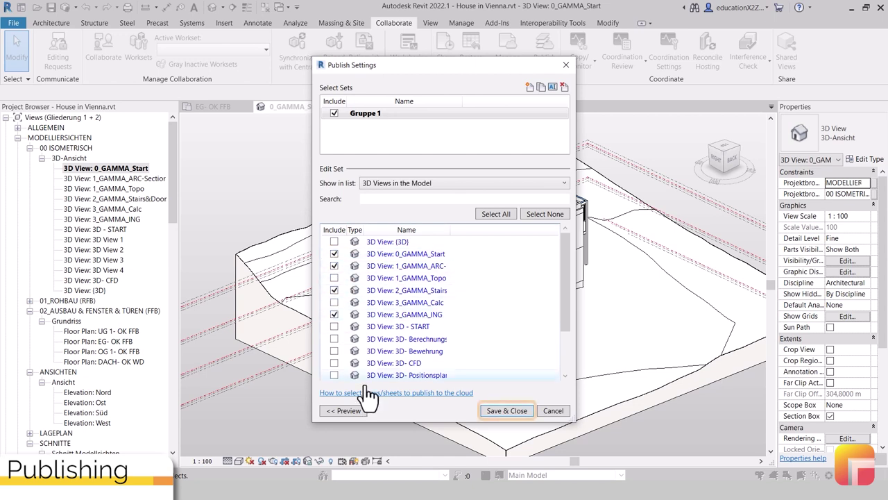
click(501, 412)
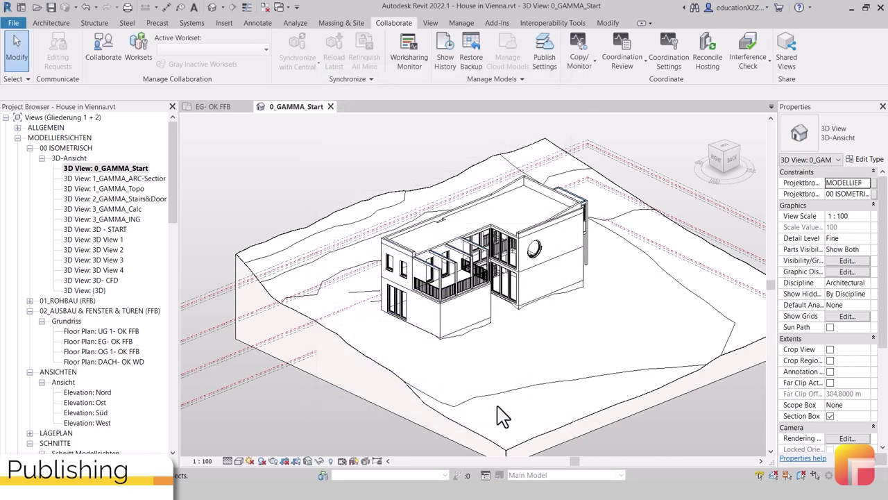
Enable collaboration on the model, choosing In the cloud.
click(101, 55)
click(465, 254)
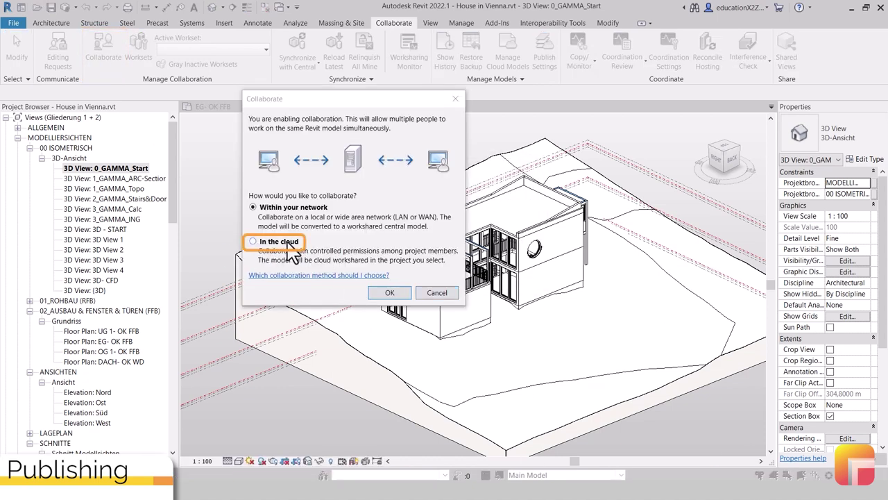
click(271, 252)
click(390, 293)
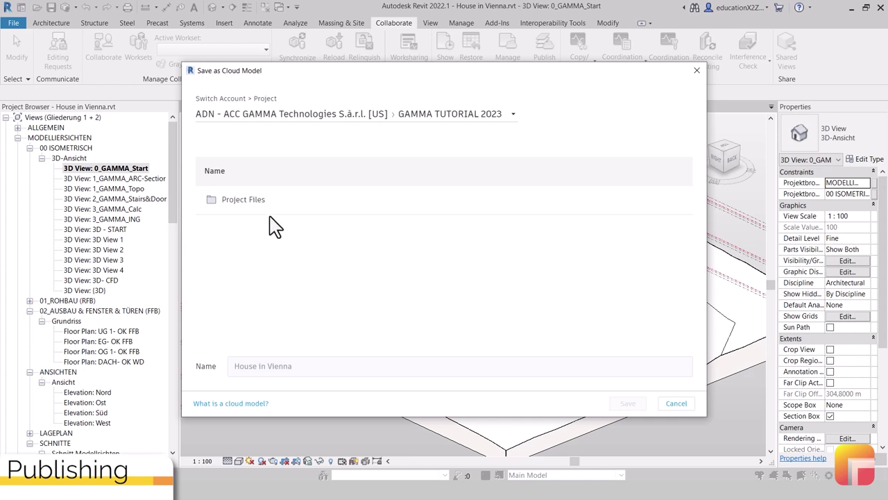
Save the cloud model into Project Files > GAMMA AR.
click(240, 200)
click(241, 201)
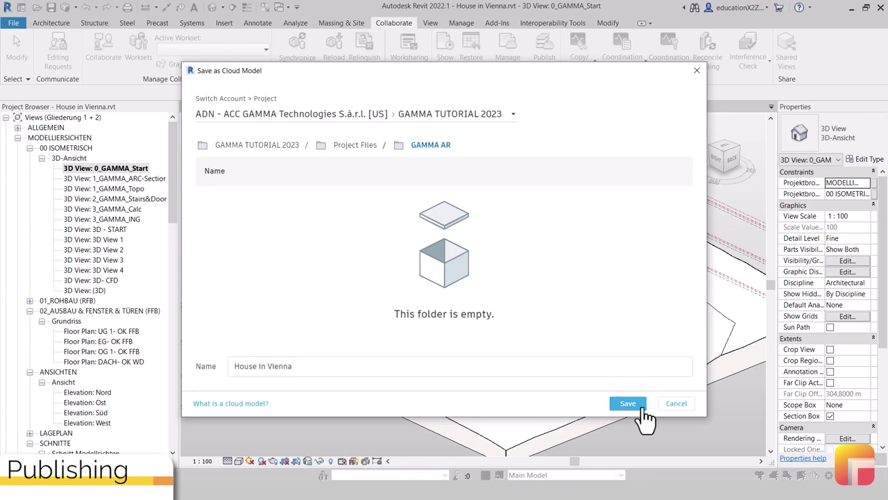
click(638, 405)
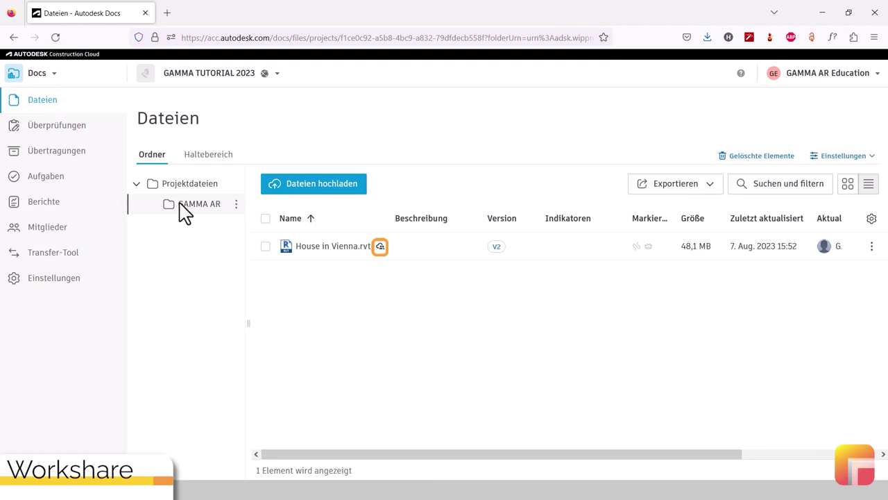
Open House in Vienna.rvt in the Docs viewer and inspect a wall's identity data.
click(329, 249)
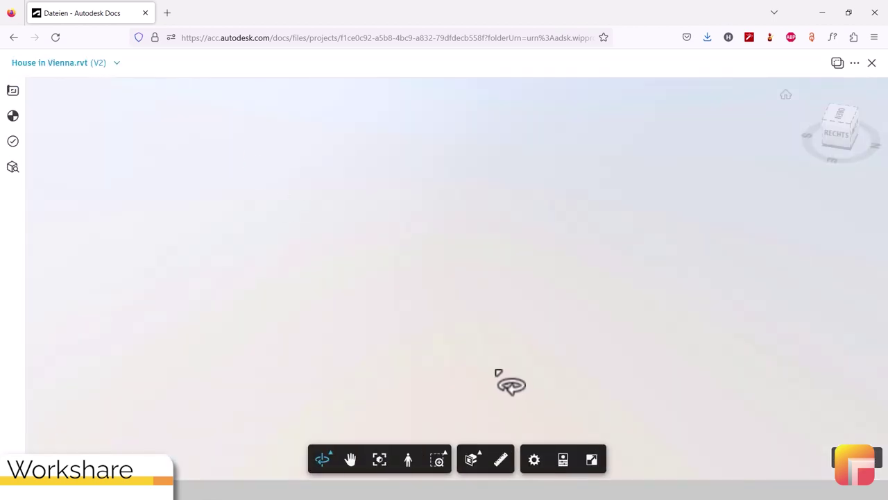
scroll(480, 293, up, 5)
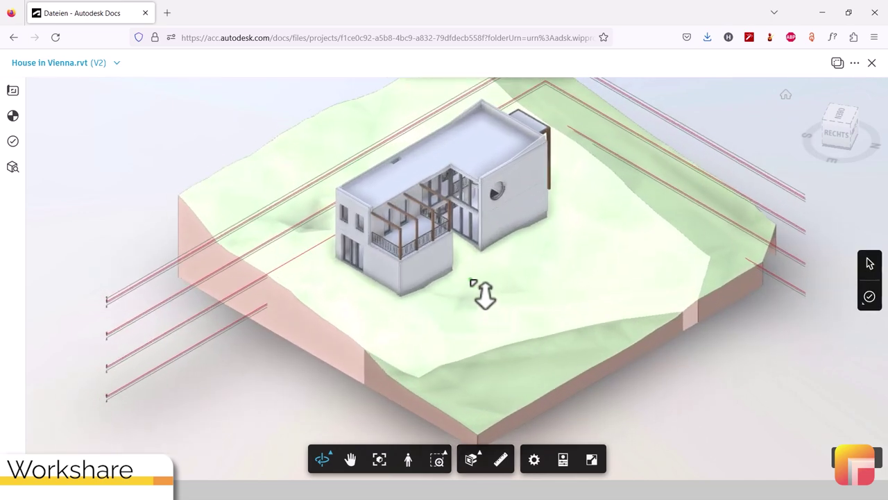
click(540, 194)
click(563, 459)
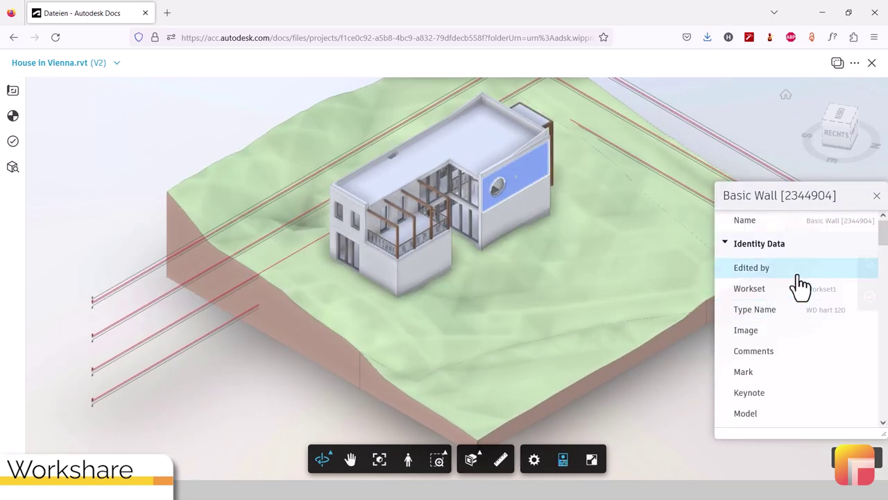
scroll(801, 285, down, 6)
drag(615, 323, 357, 301)
scroll(812, 326, up, 6)
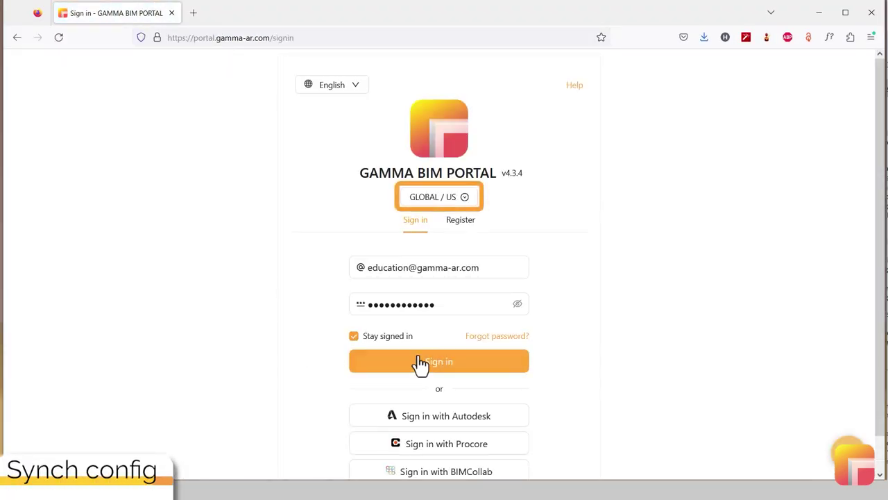
Sign in with the GLOBAL / US region and switch to the House in Vienna project.
click(457, 199)
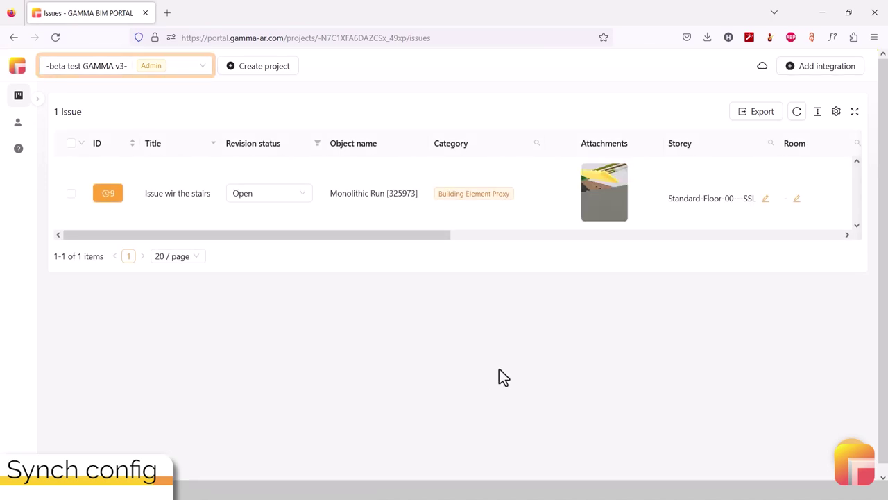
click(200, 66)
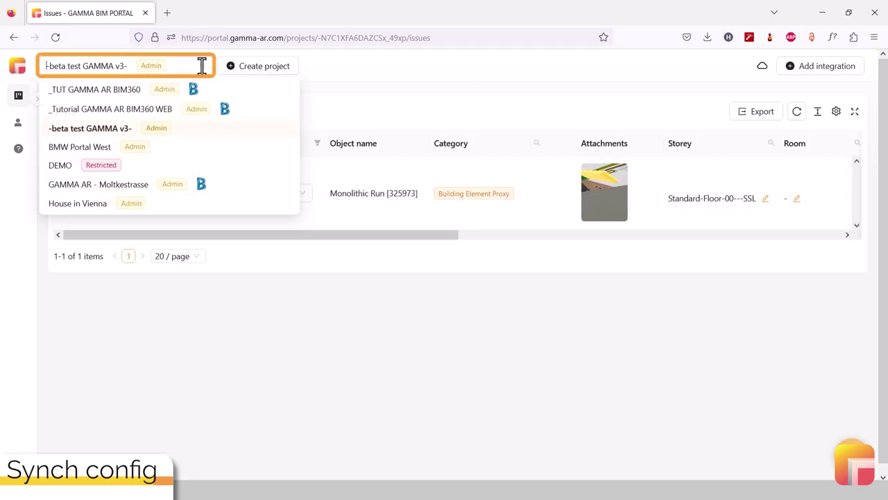
click(101, 209)
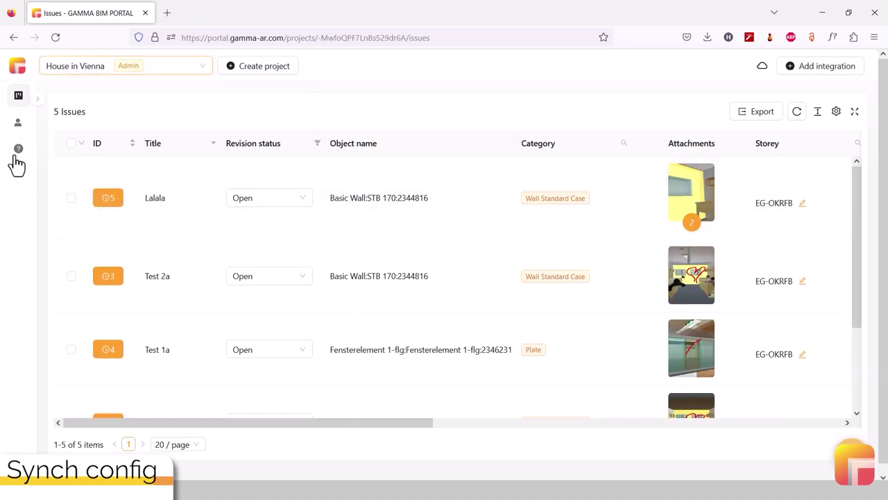
mouse_move(19, 104)
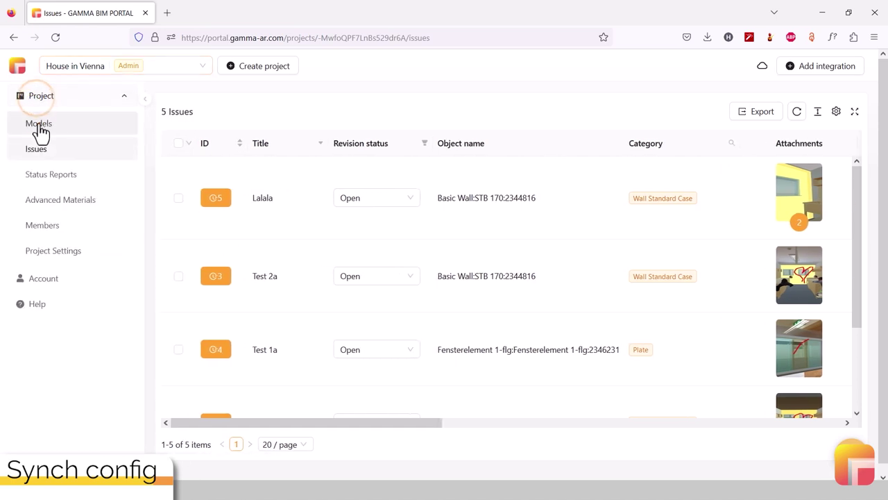
On the Models page, add an Autodesk Construction Cloud integration synchronized with GAMMA TUTORIAL 2023.
click(36, 125)
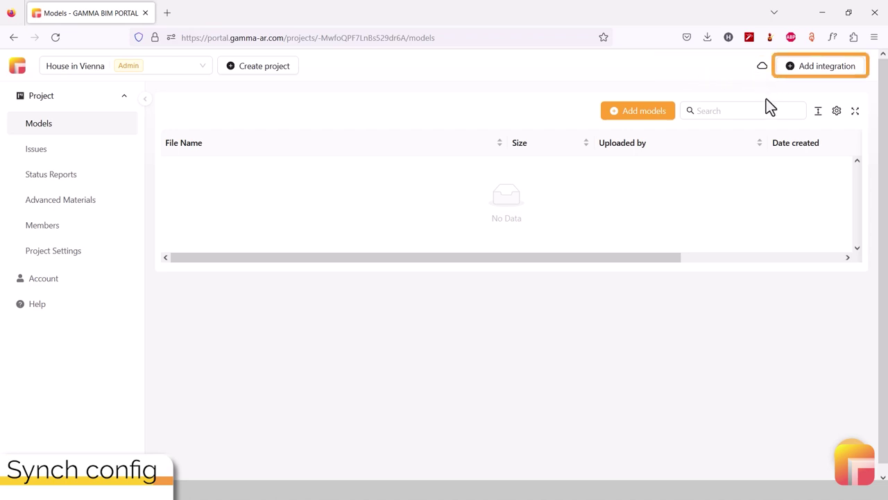
click(836, 68)
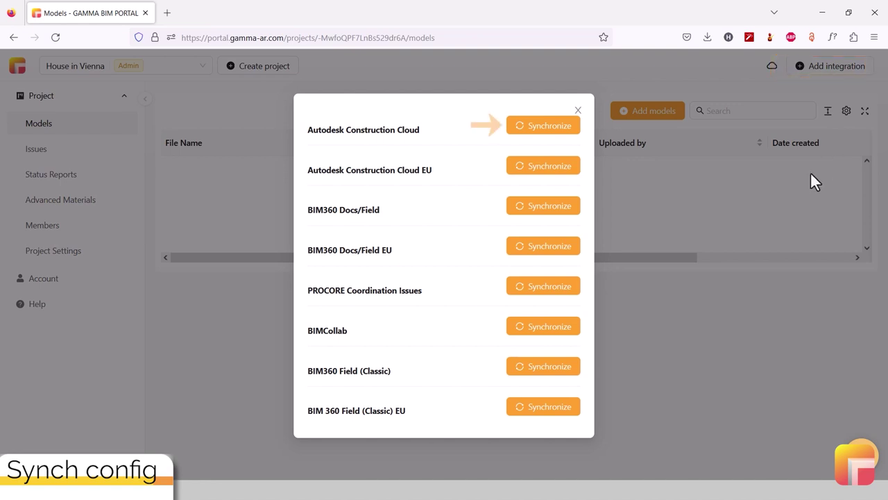
click(542, 126)
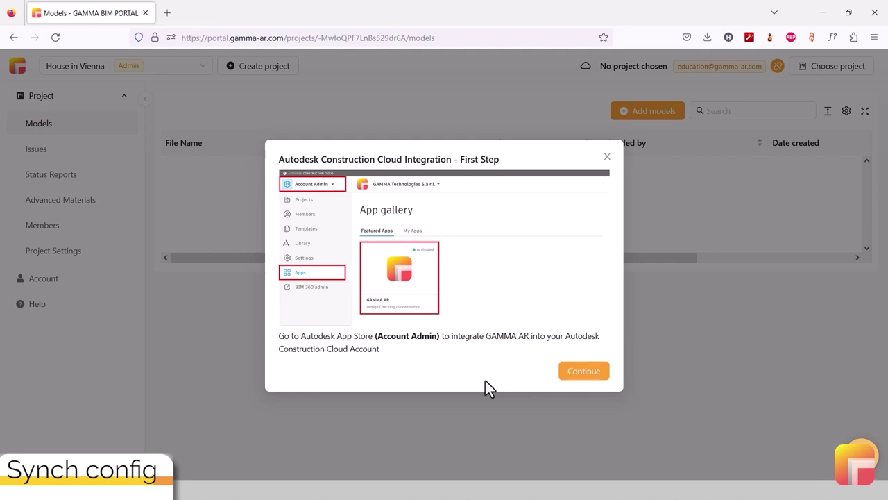
click(580, 379)
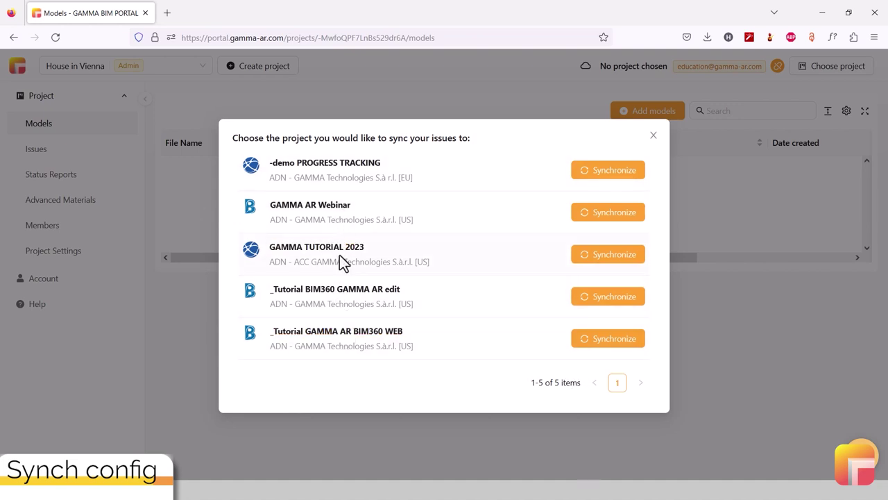
click(603, 267)
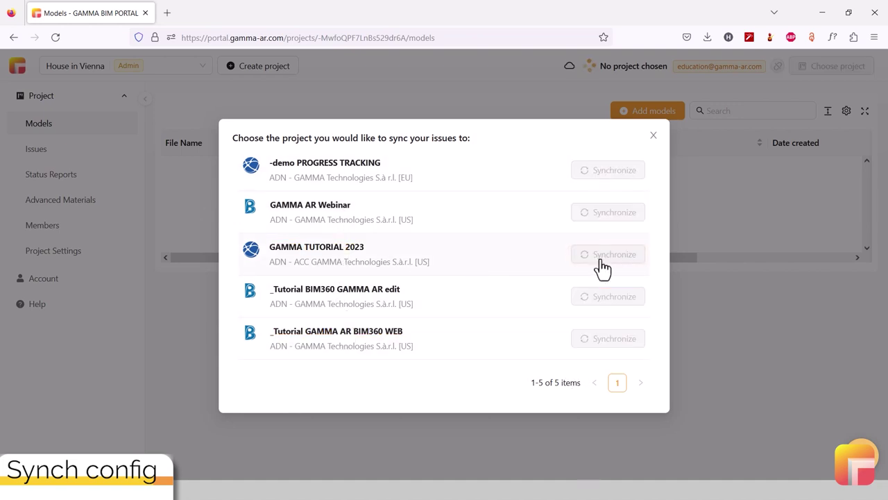
click(323, 330)
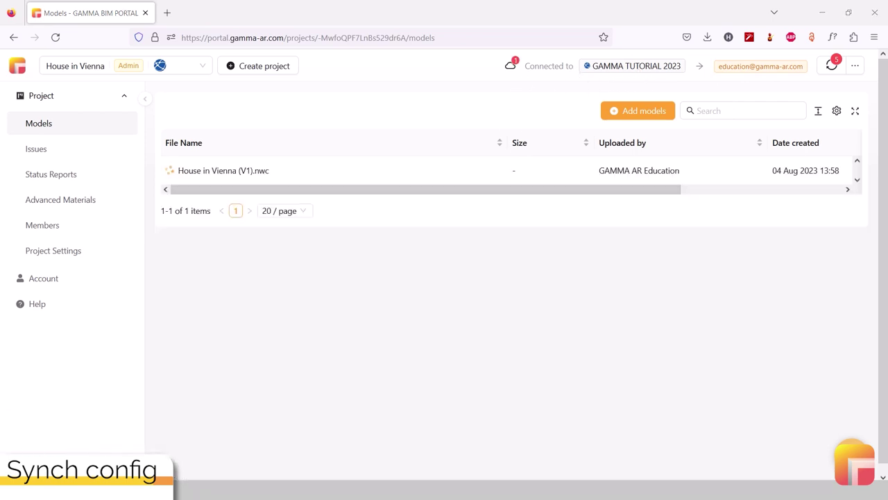
Import the four House in Vienna.rvt GAMMA views from Autodesk into GAMMA BIM Portal.
click(639, 119)
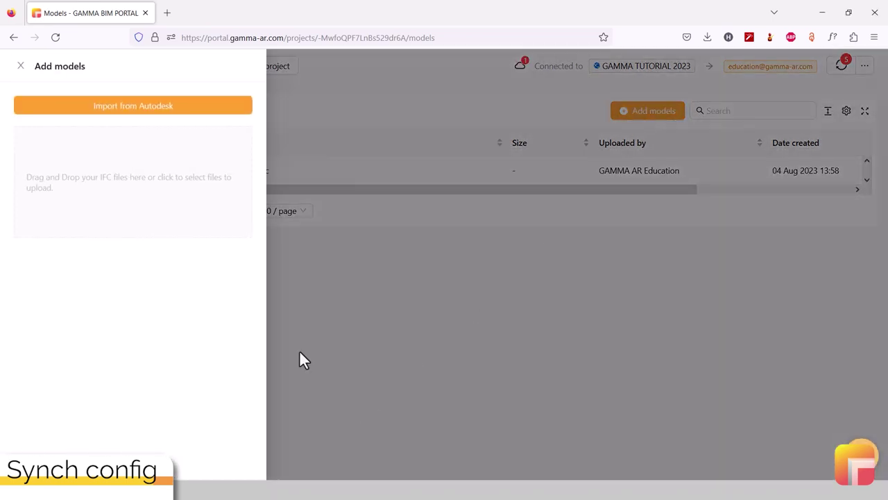
click(63, 112)
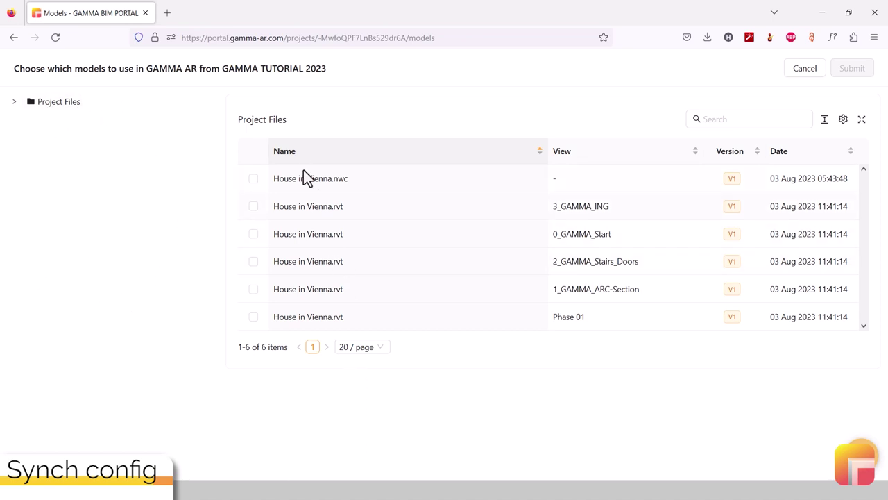
click(254, 206)
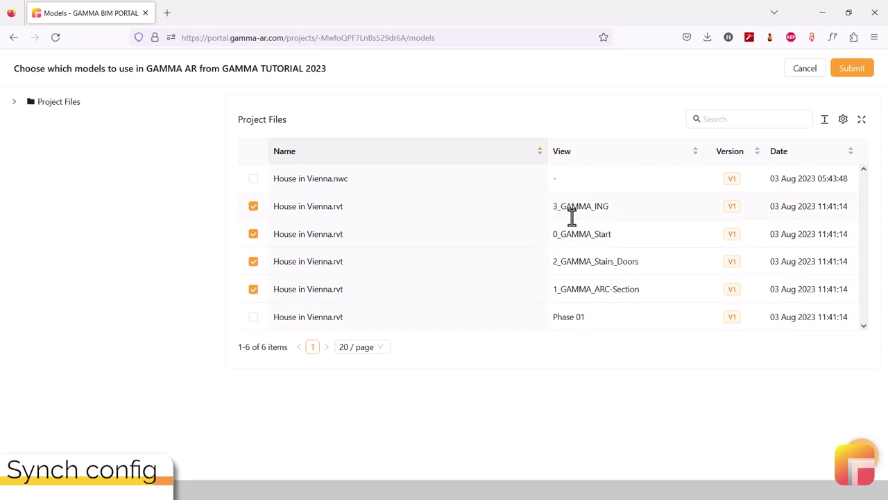
click(842, 73)
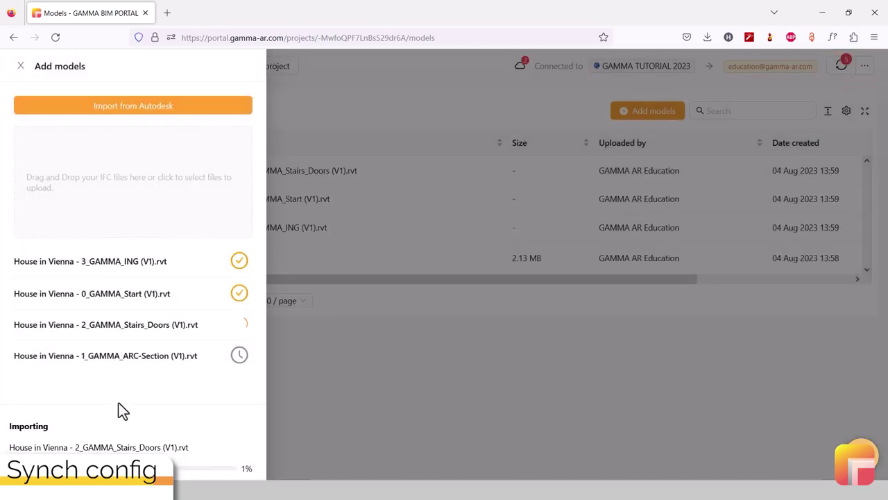
Close the import panel once all five House in Vienna models finish processing.
click(658, 416)
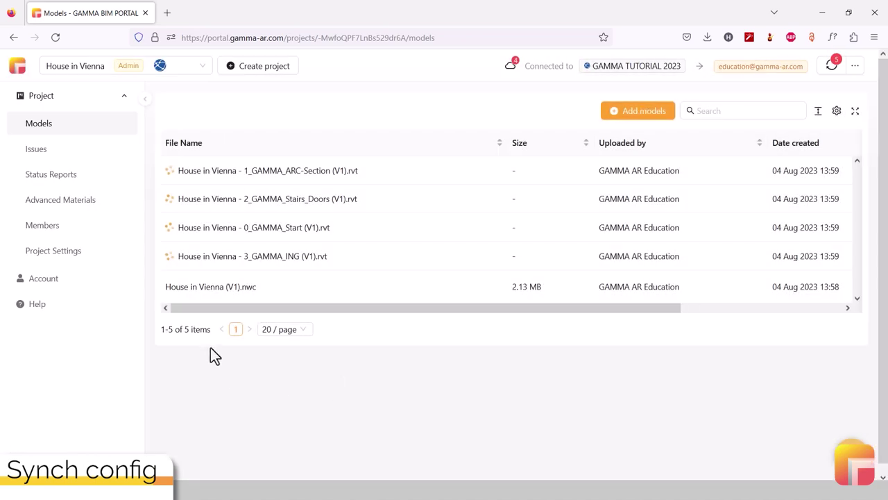